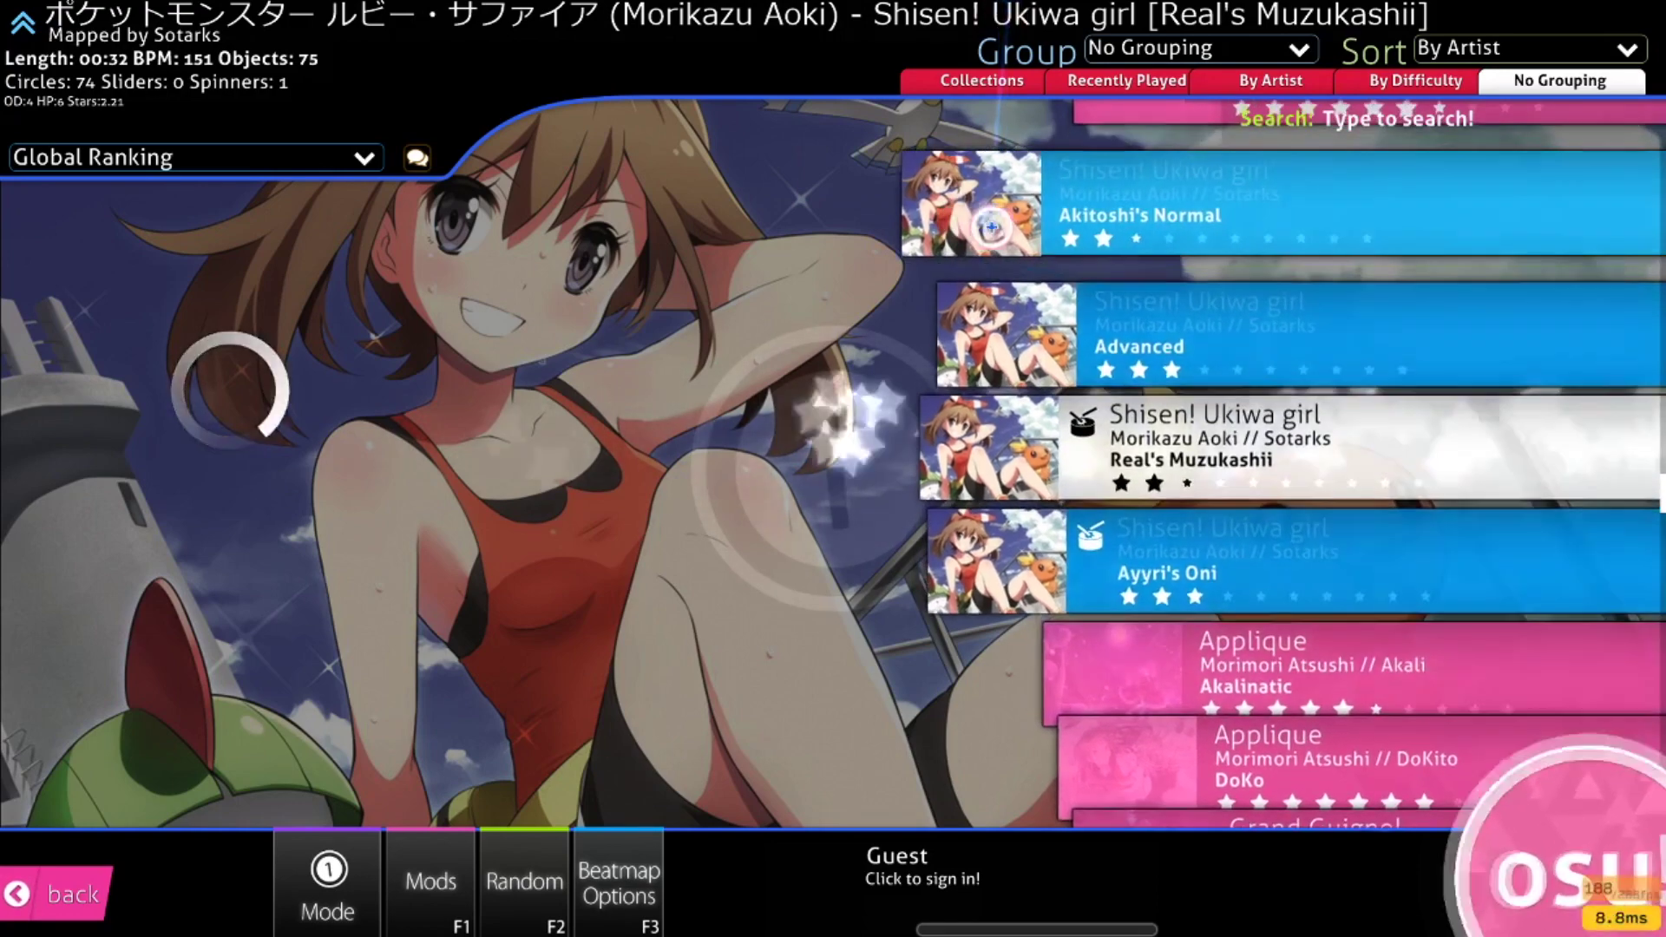
Search for cysmix and load Classic Pursuit [Normal] from the 90 results
type("cysmix")
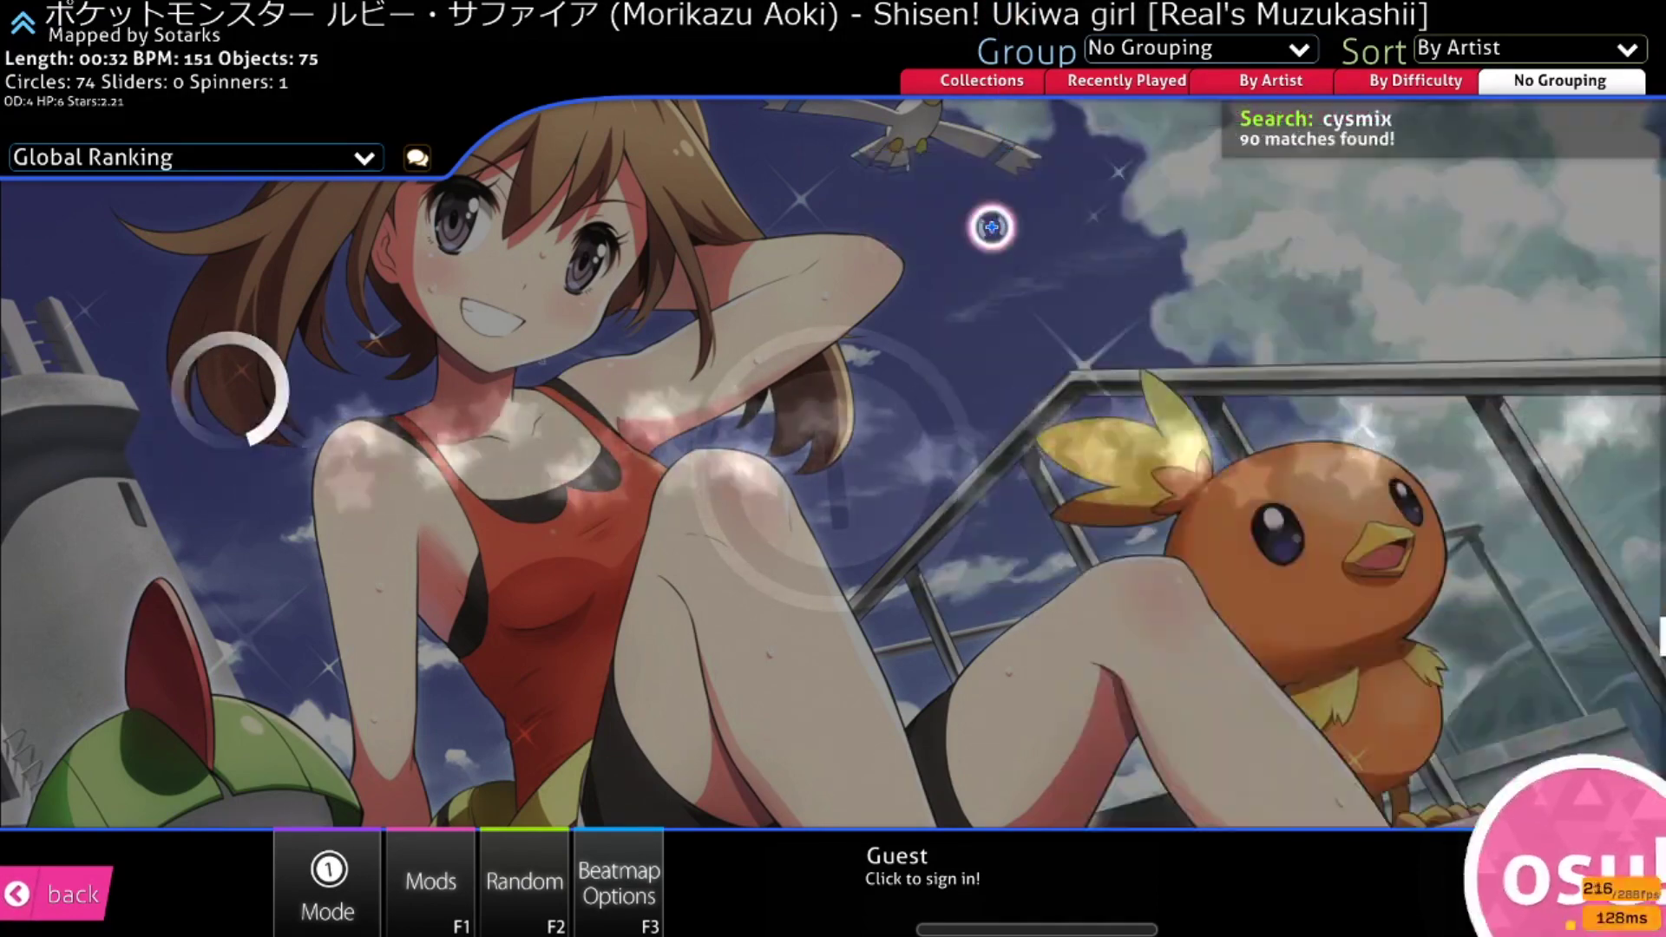
scroll(992, 227, "down", 5)
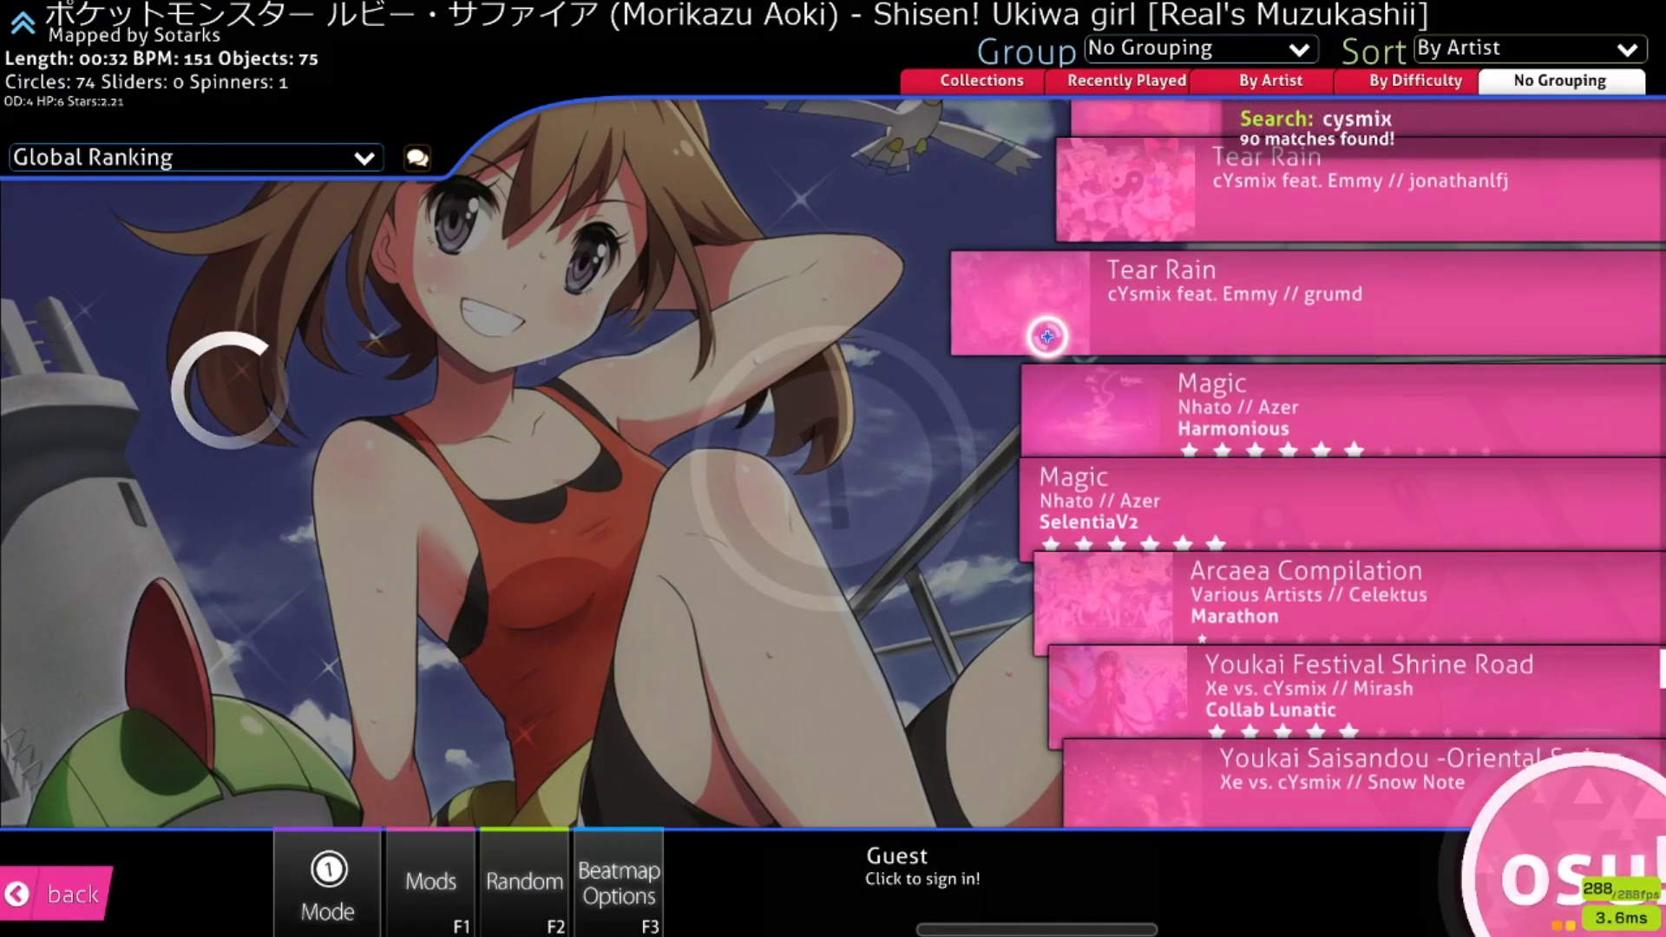
scroll(1042, 408, "up", 5)
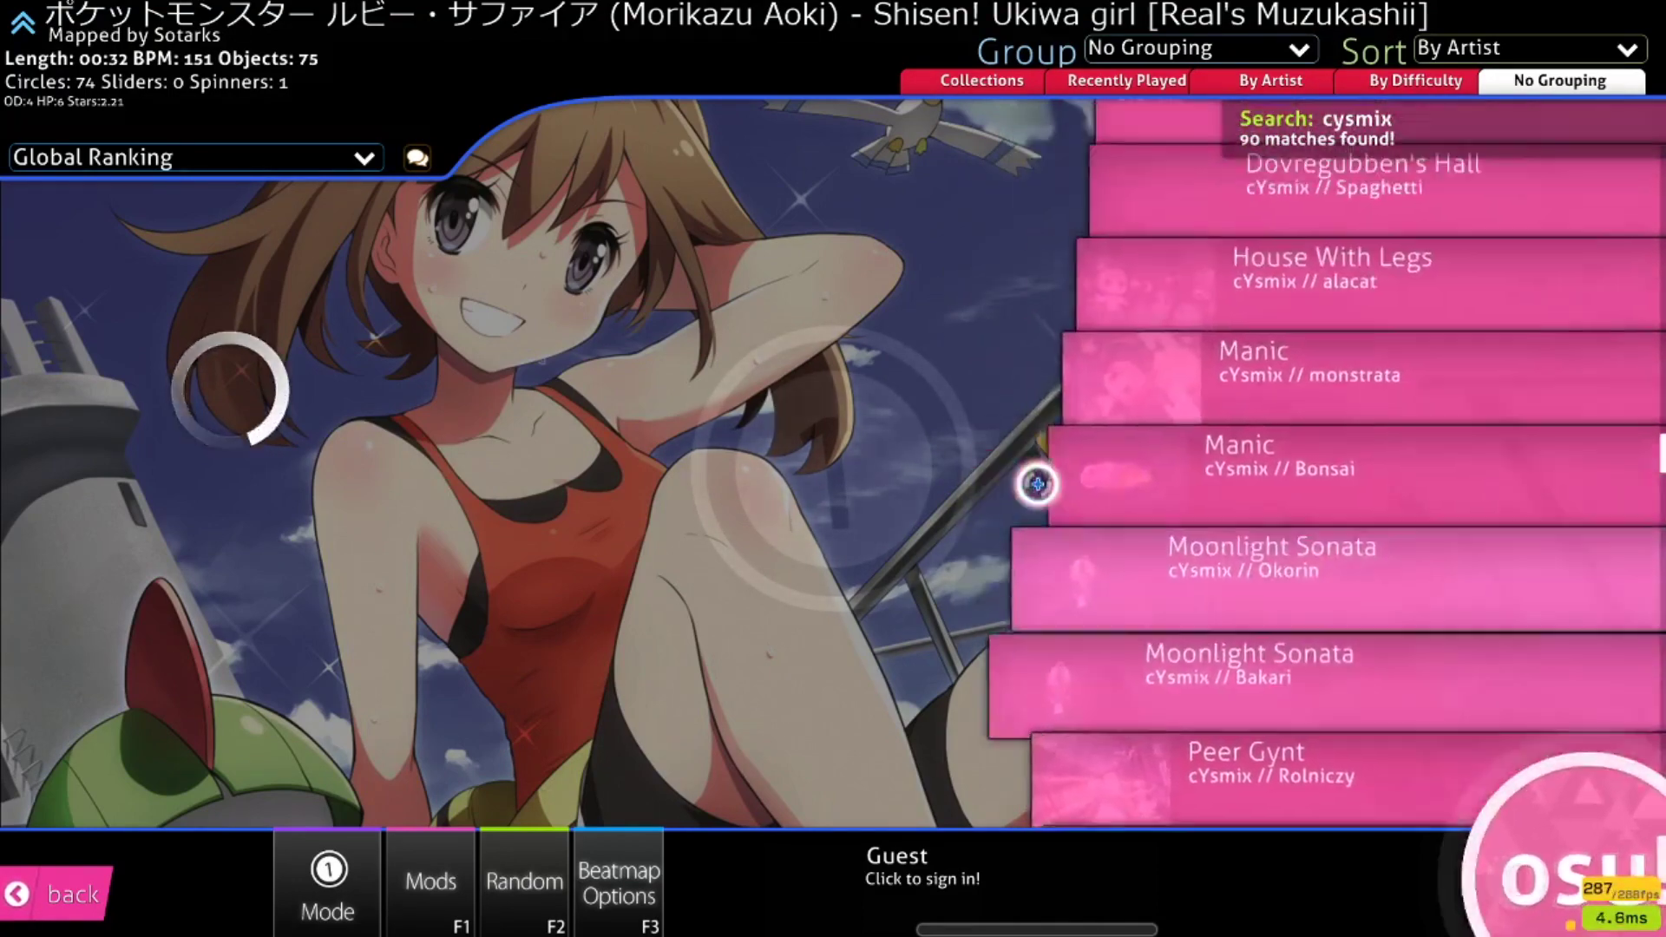
scroll(1036, 481, "up", 4)
left_click(1029, 382)
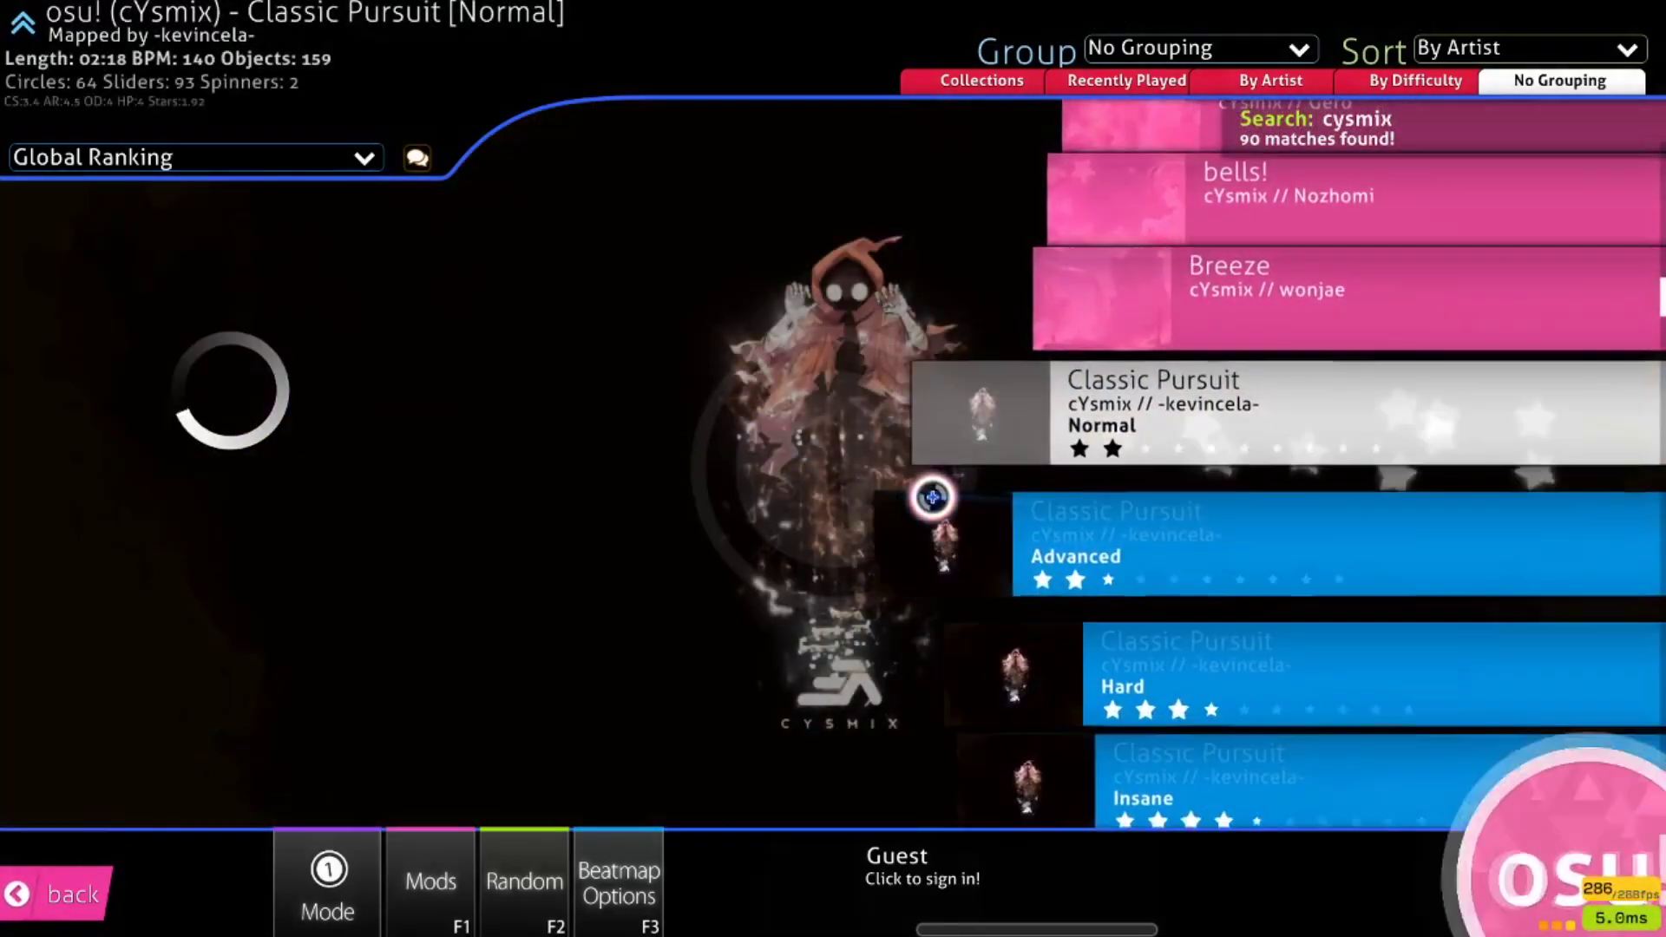
scroll(934, 495, "down", 3)
scroll(695, 469, "up", 3)
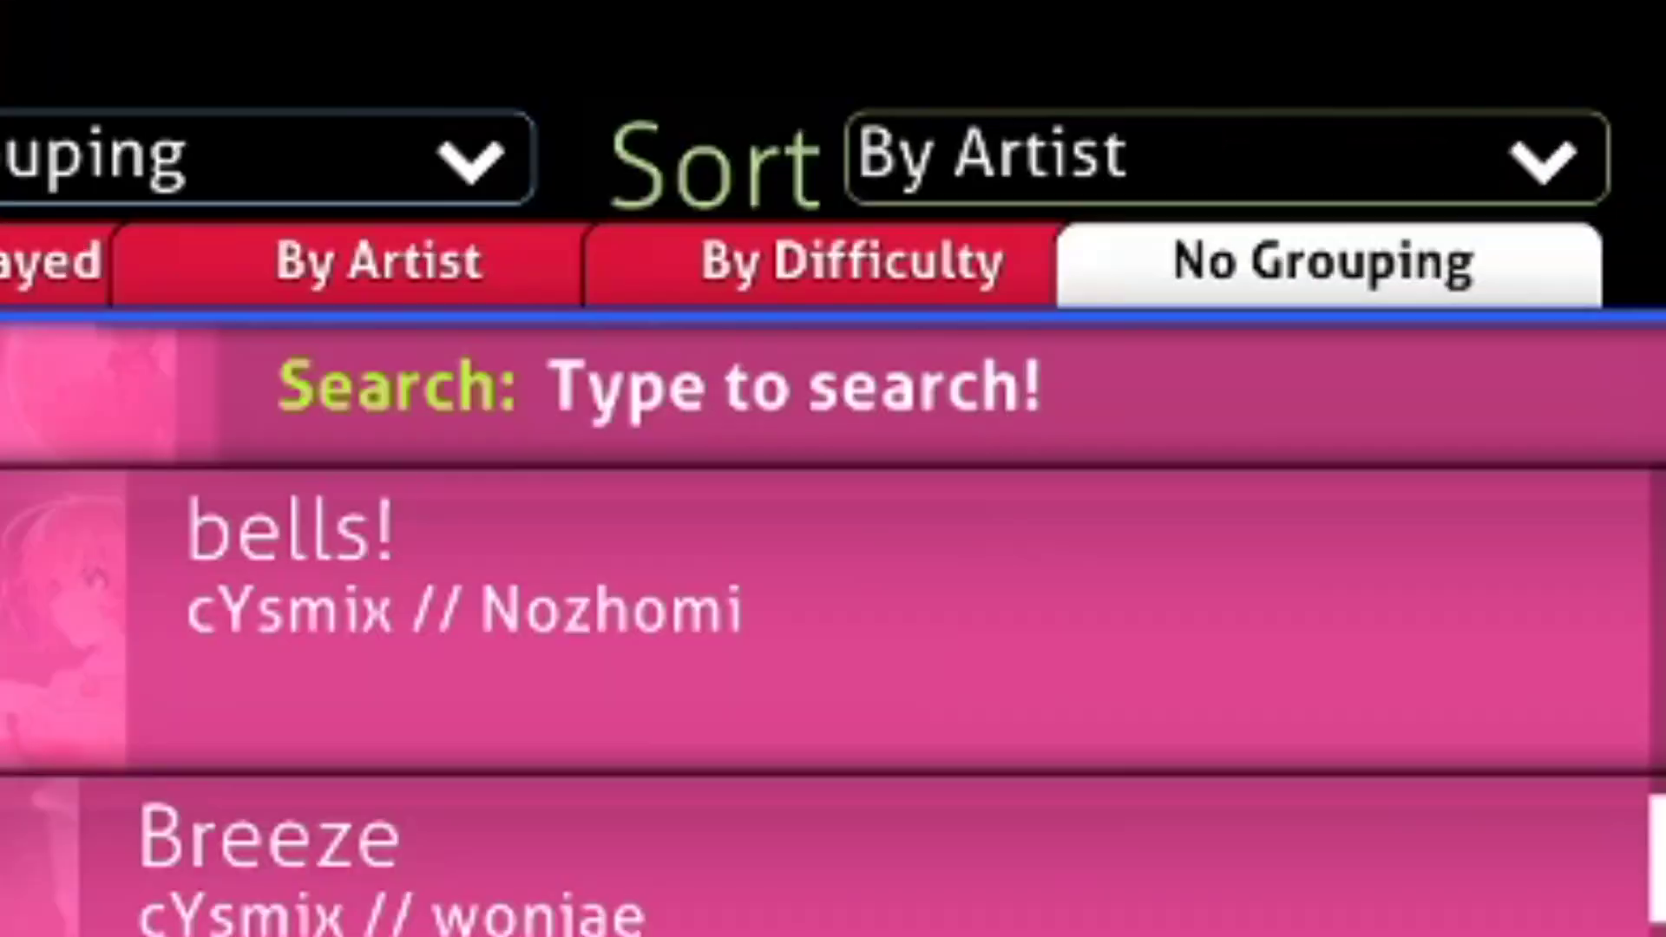
Filter the song list by ar=9, change the sort order, then narrow the filter to ar<9
type("ar=9")
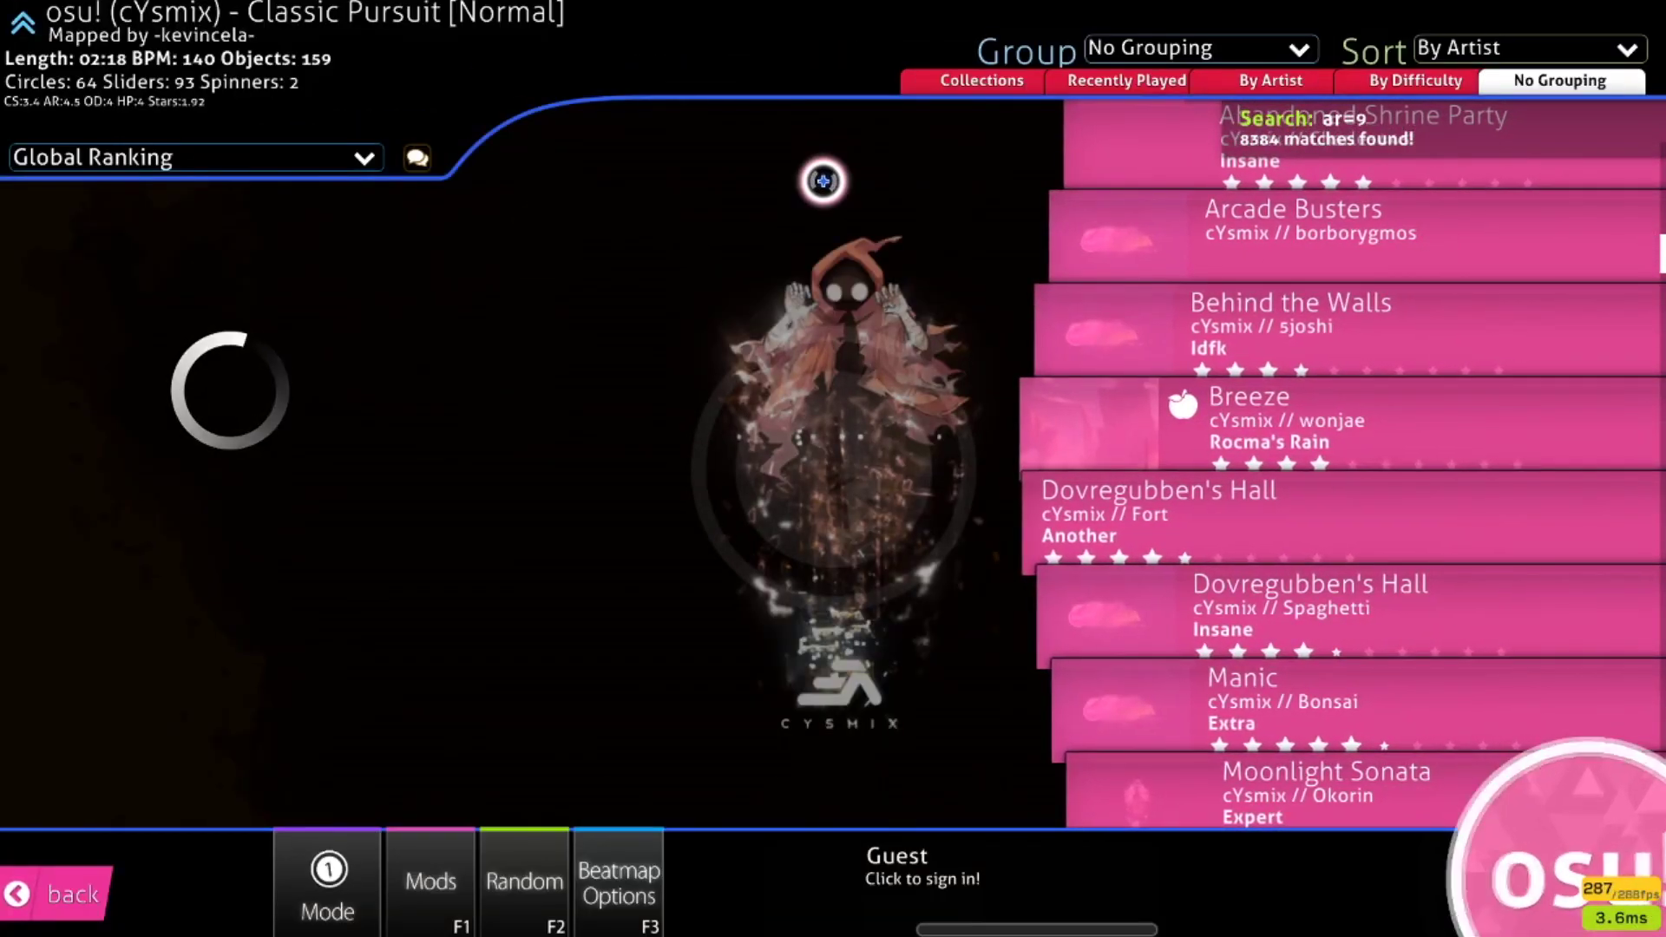
left_click(1463, 77)
key("BackSpace")
key("BackSpace")
type("<9")
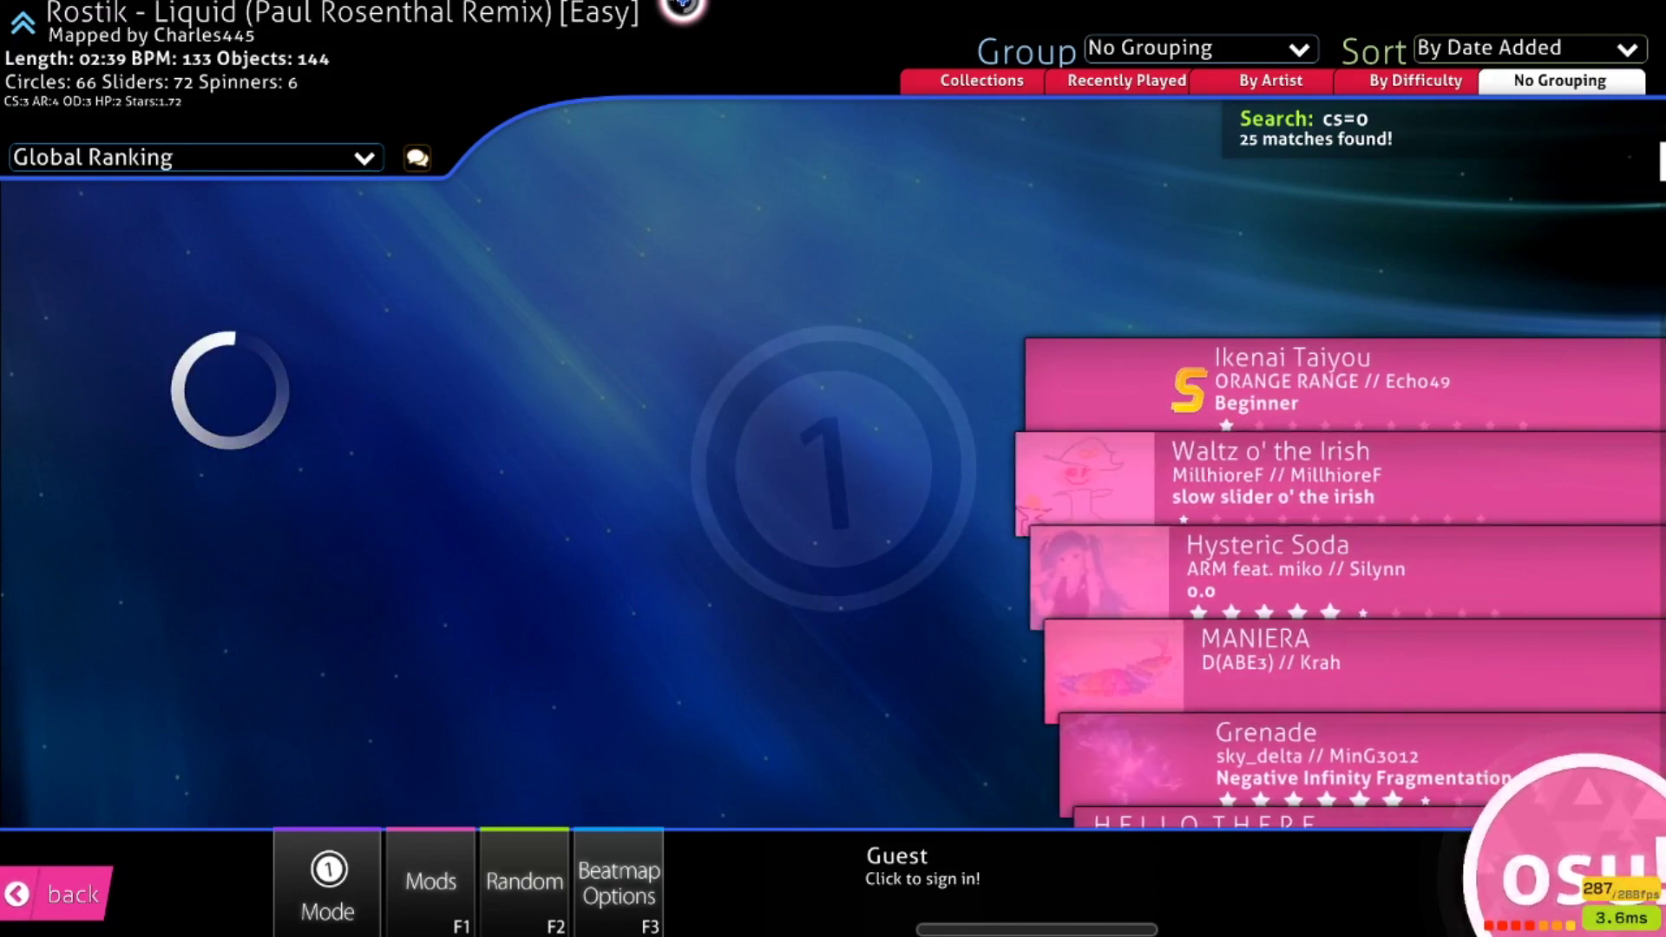
Replace the search filter in turn with od=8, hp=8, length>94 and bpm=200
key("BackSpace")
key("BackSpace")
key("BackSpace")
key("BackSpace")
type("od=8")
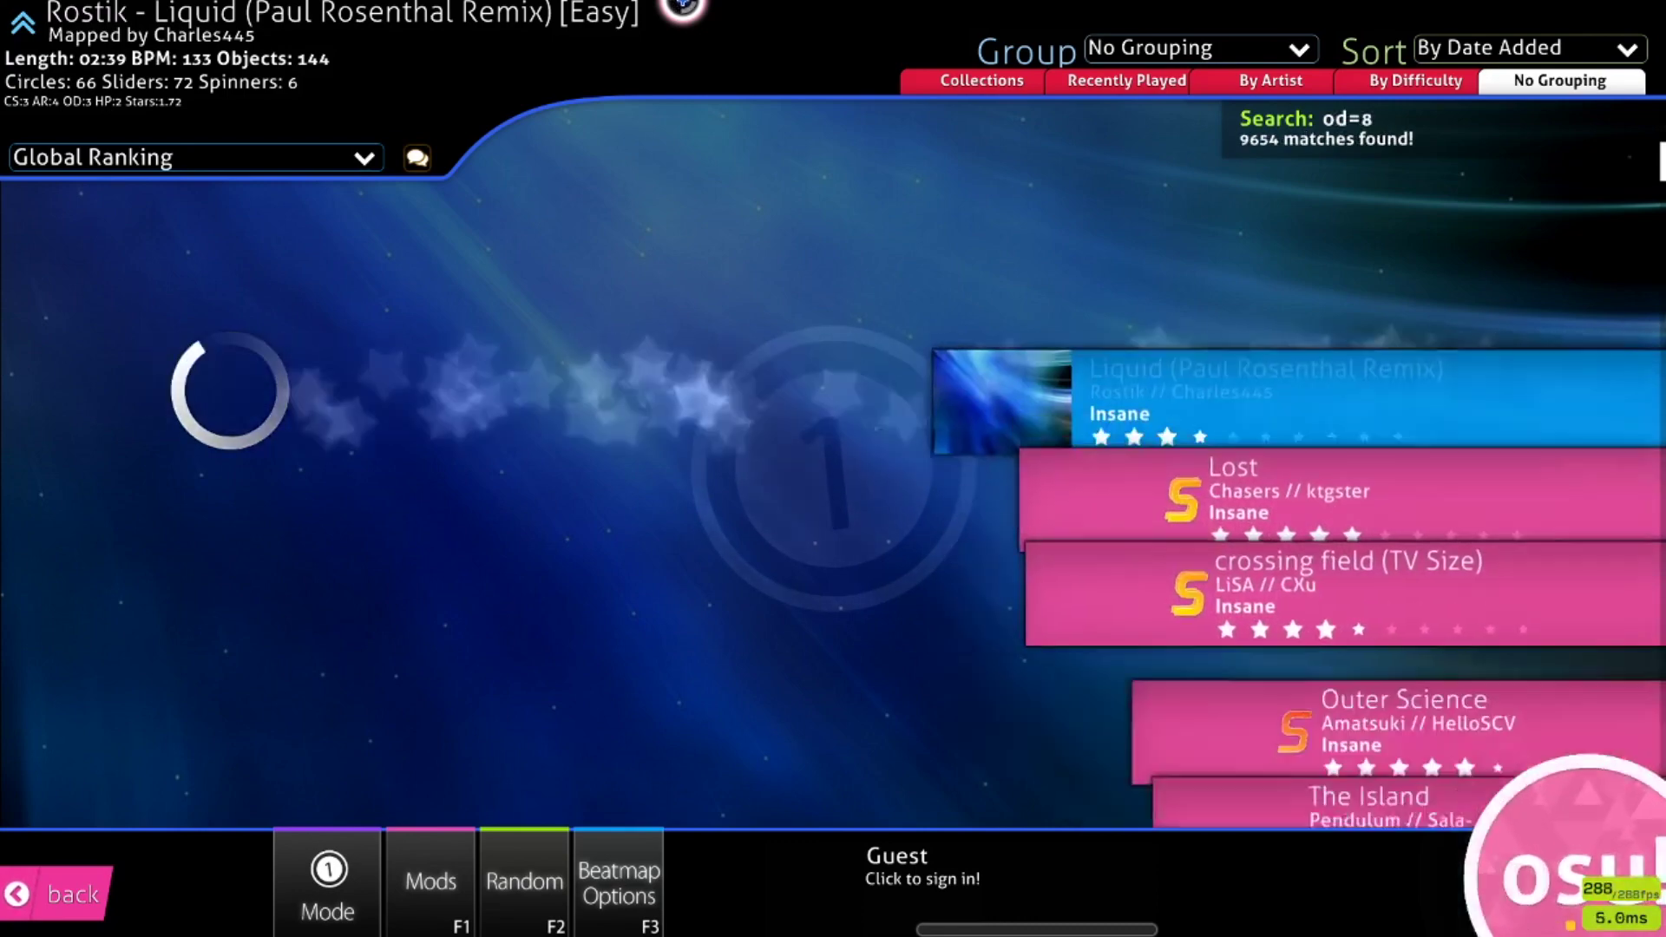
key("BackSpace")
key("BackSpace")
key("BackSpace")
key("BackSpace")
type("hp=8")
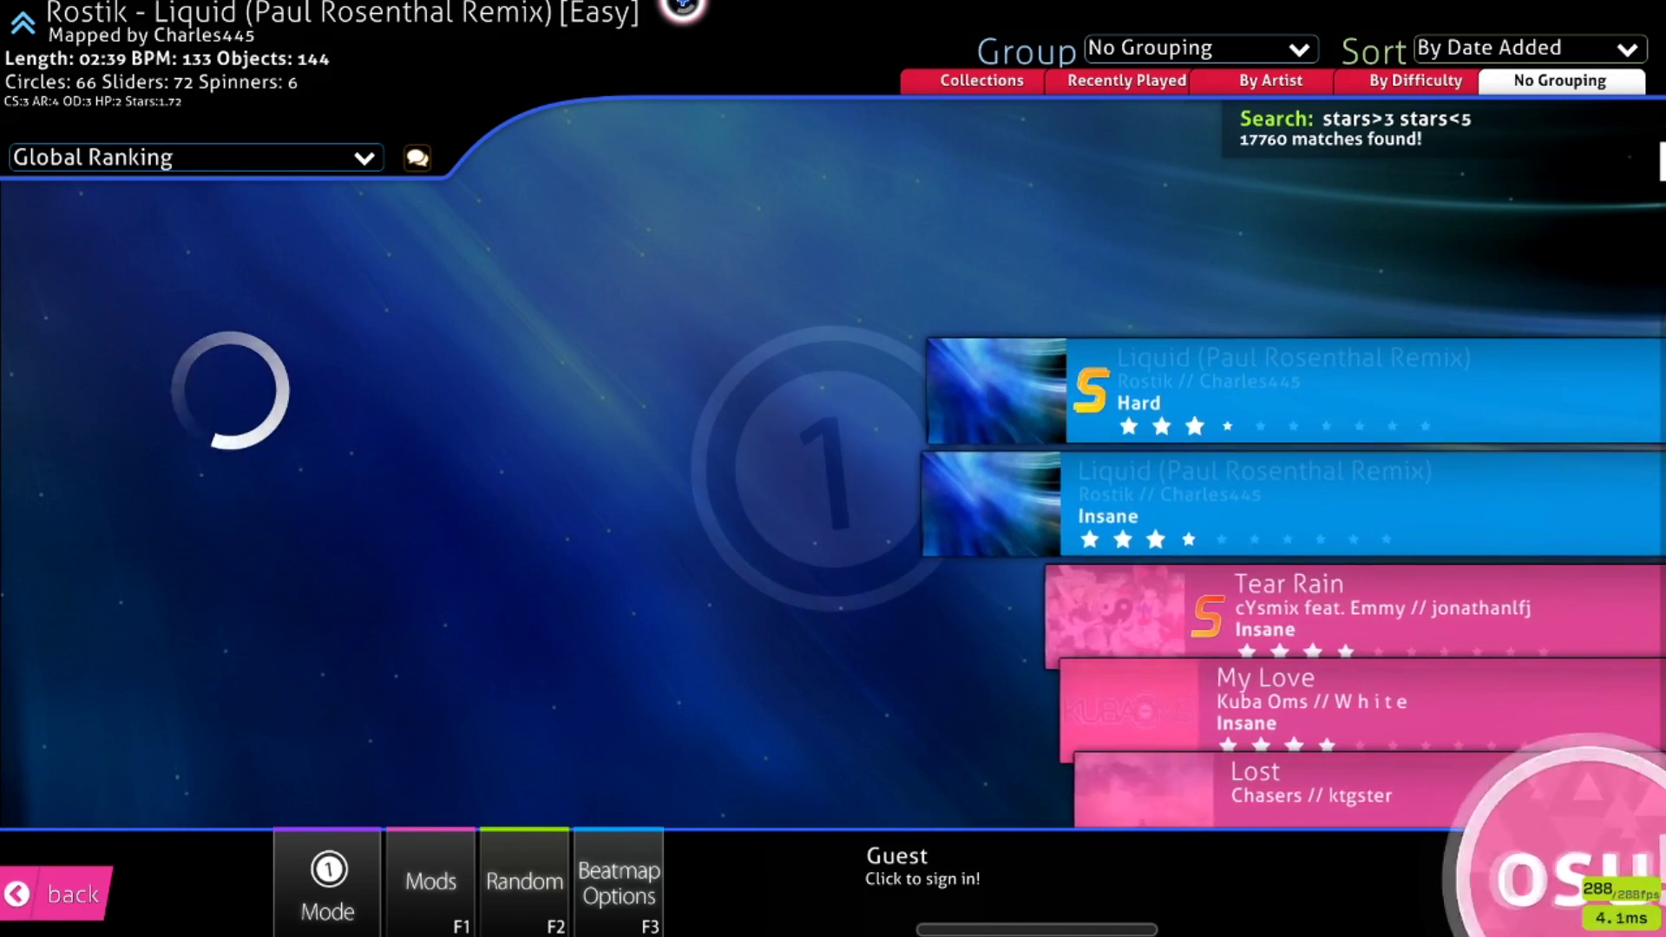
key("BackSpace")
key("BackSpace")
key("BackSpace")
key("BackSpace")
key("BackSpace")
key("BackSpace")
key("BackSpace")
key("BackSpace")
key("BackSpace")
key("BackSpace")
key("BackSpace")
key("BackSpace")
key("BackSpace")
key("BackSpace")
key("BackSpace")
type("length>94")
key("BackSpace")
key("BackSpace")
key("BackSpace")
key("BackSpace")
key("BackSpace")
key("BackSpace")
key("BackSpace")
key("BackSpace")
key("BackSpace")
type("bpm=200")
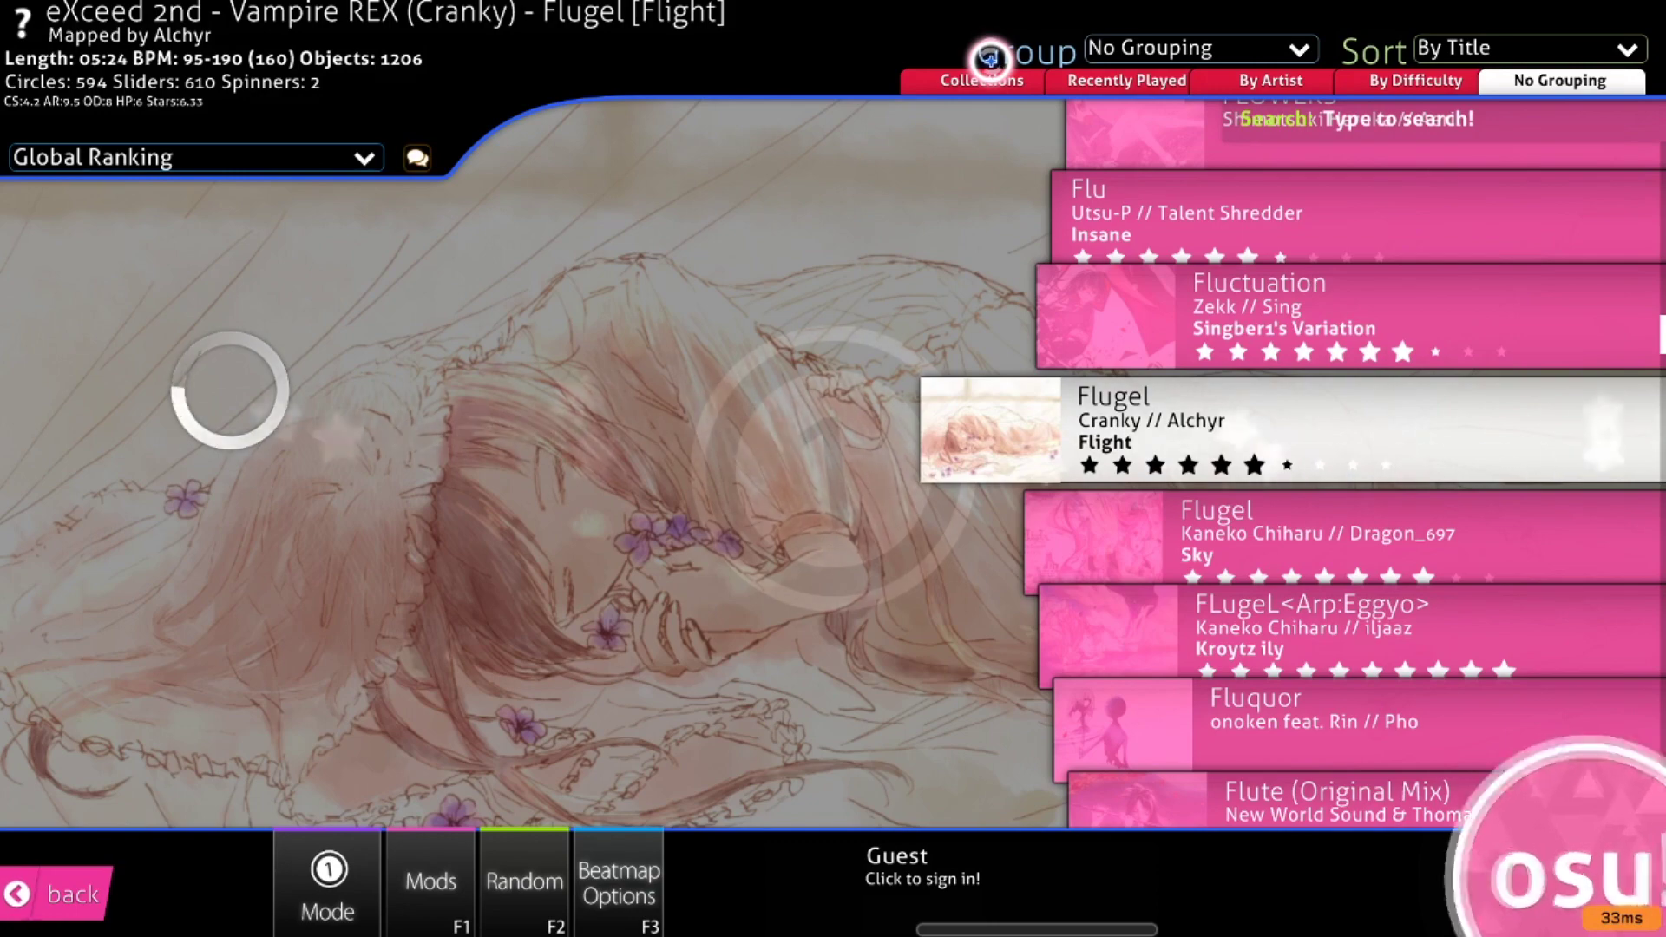
Filter by mode=o, browse the results, then change the filter to mode=c for catch maps
type("mode=o")
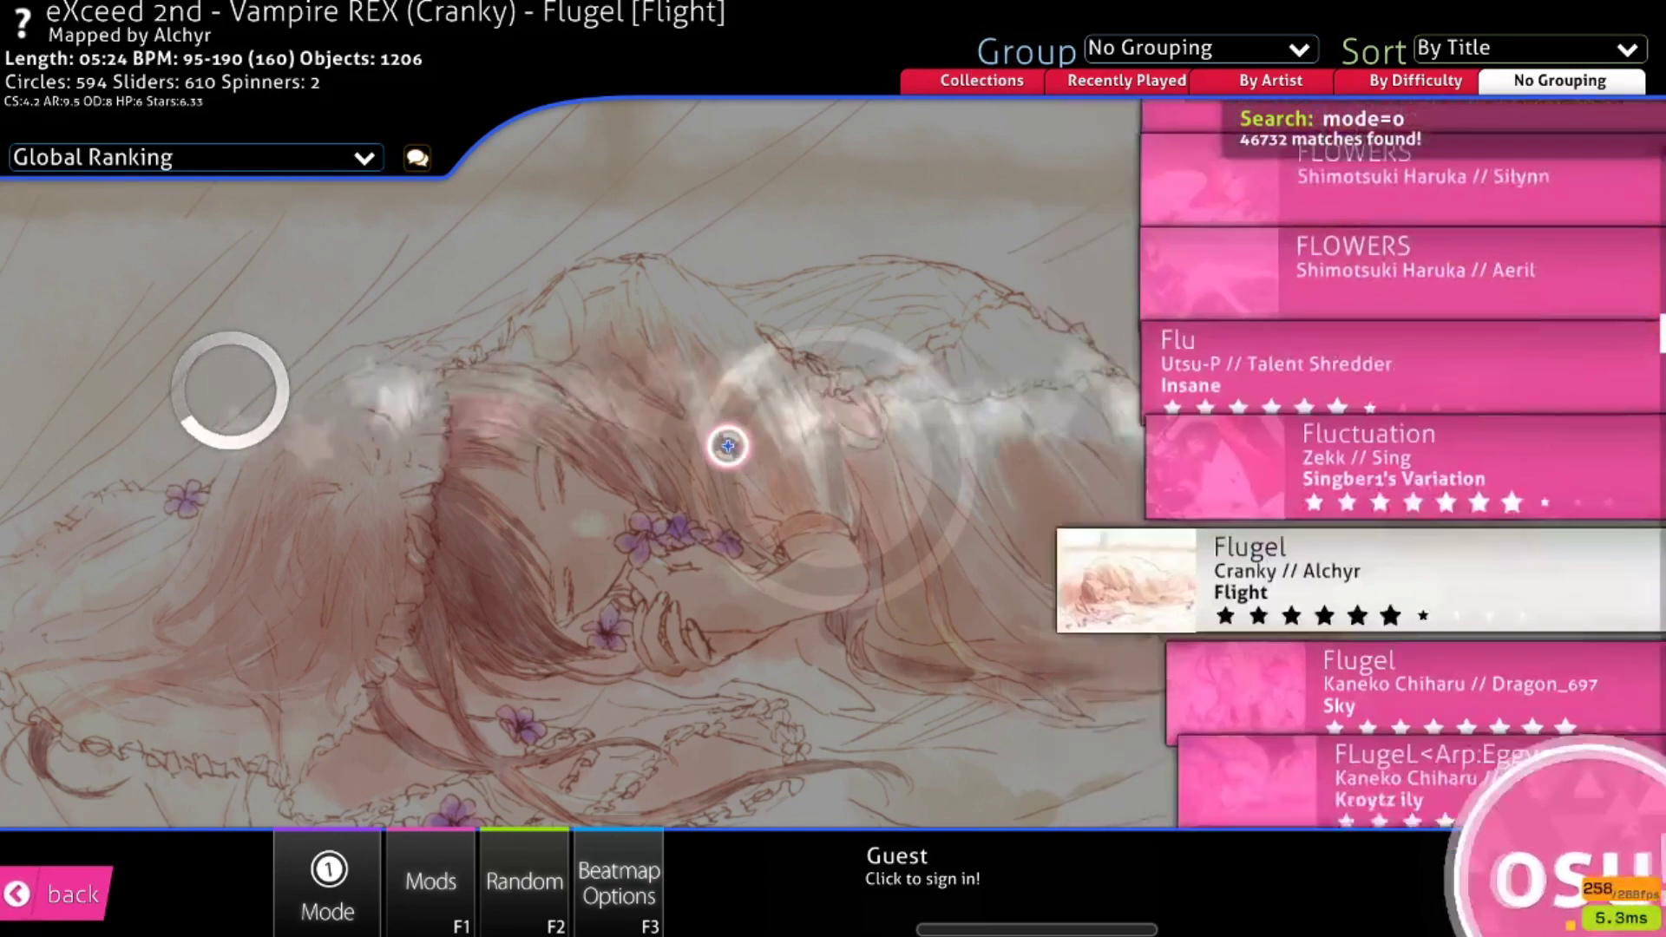
scroll(873, 452, "down", 5)
scroll(873, 452, "down", 3)
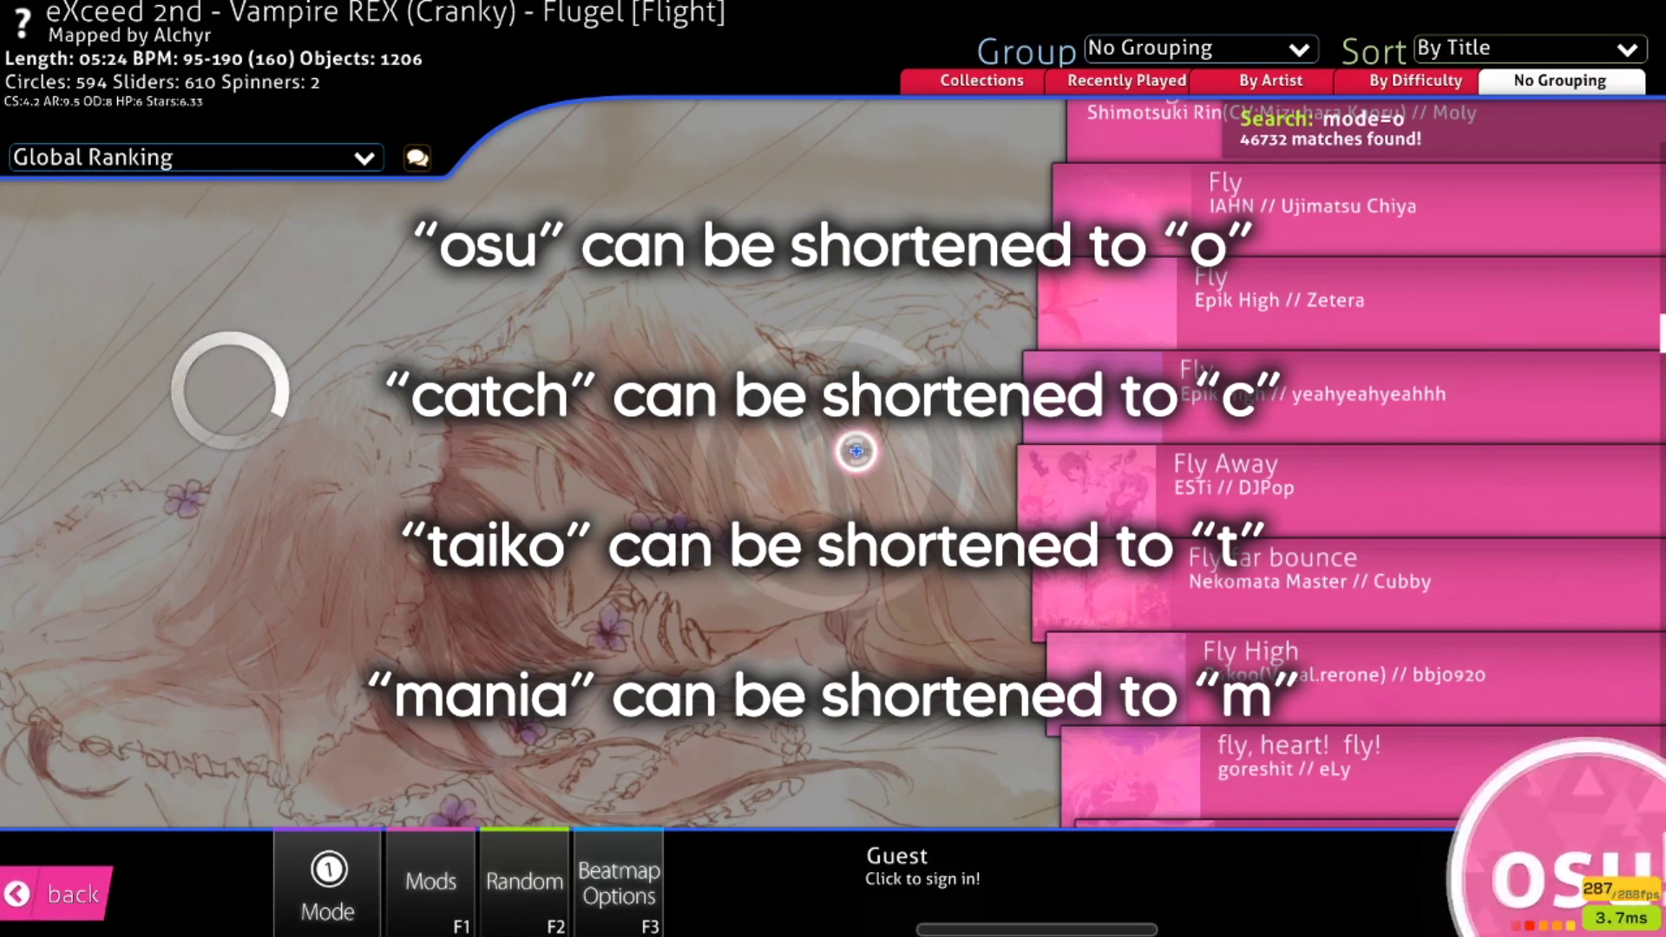
key("BackSpace")
type("c")
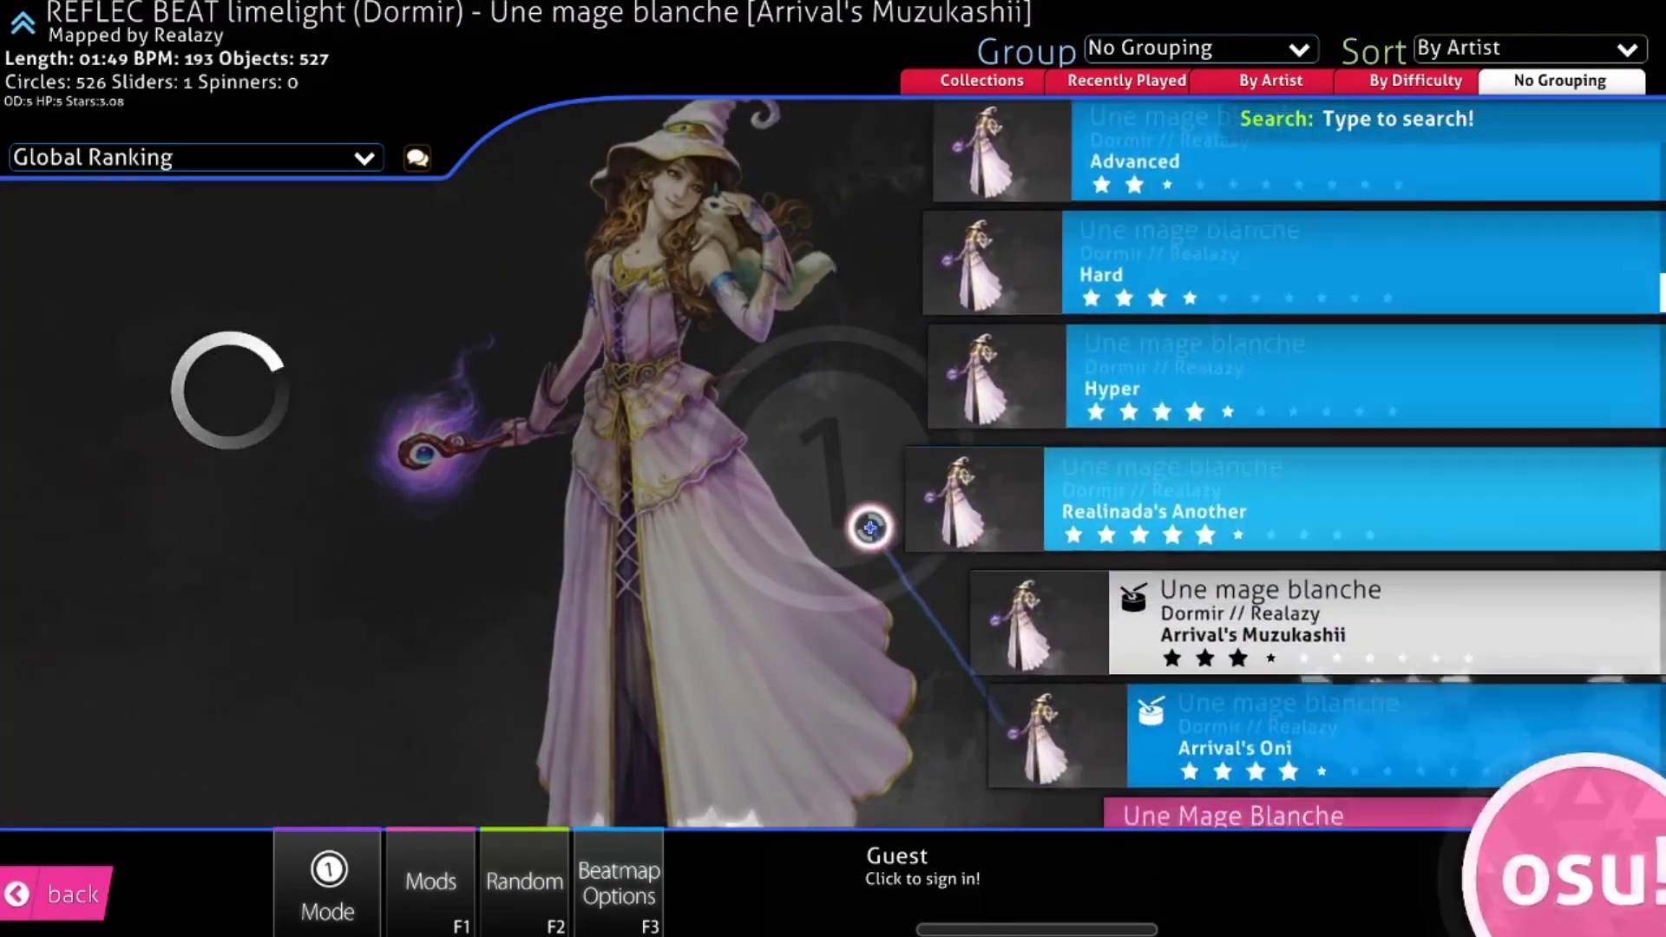
scroll(602, 443, "up", 3)
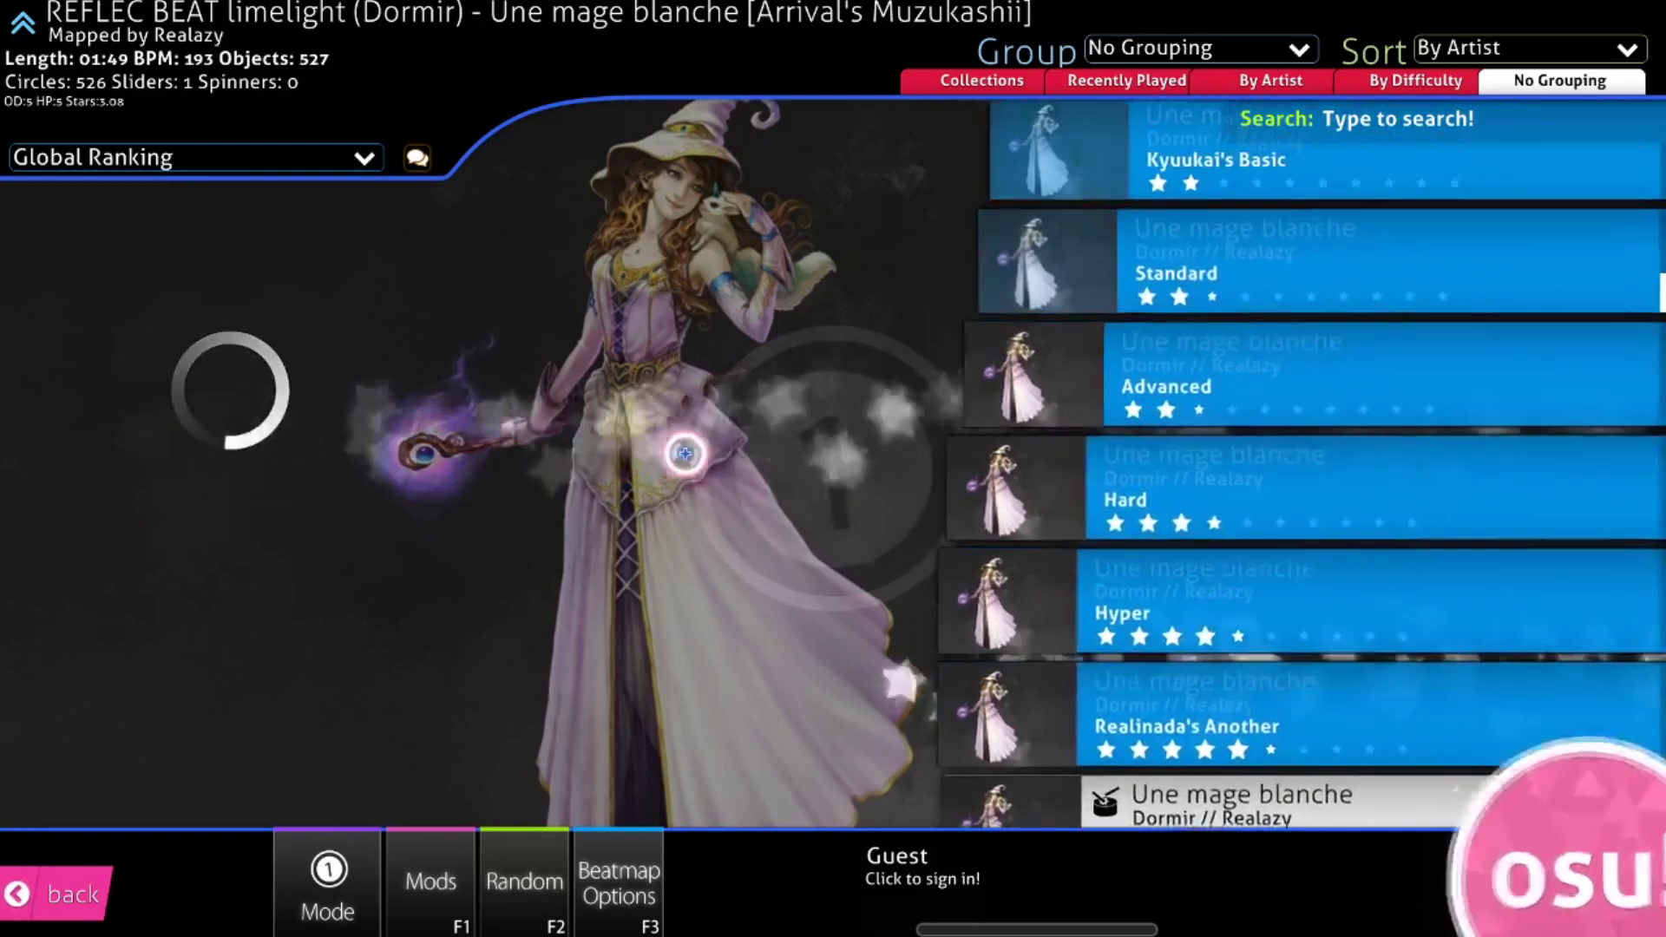
key("Up")
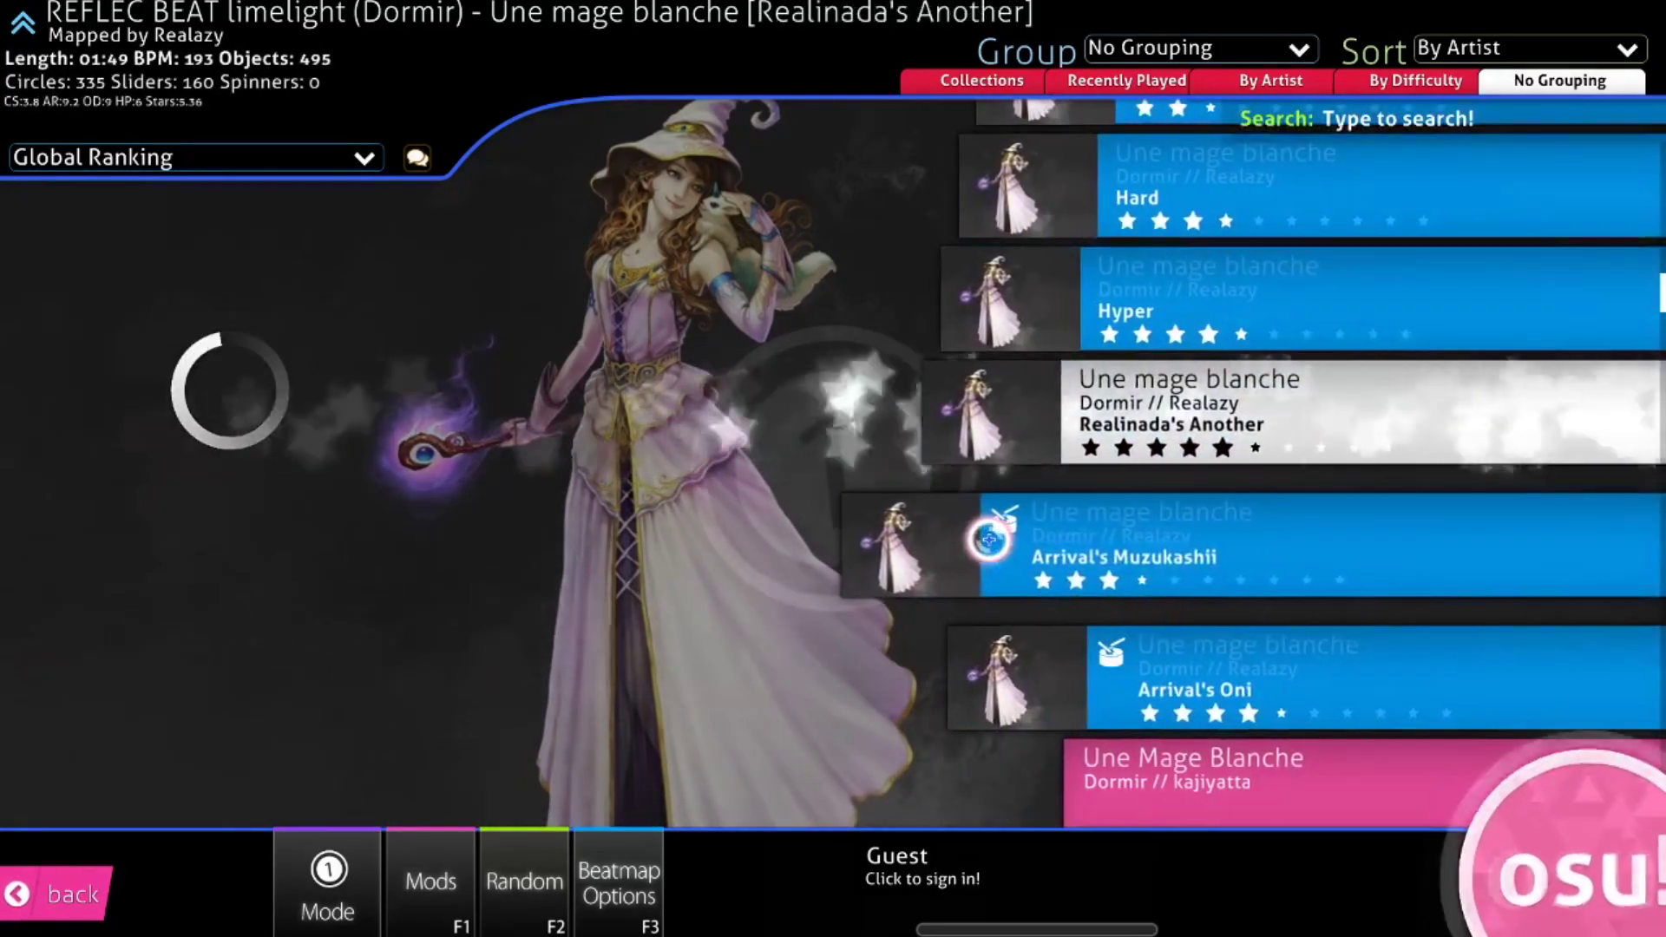
left_click(985, 537)
right_click(985, 431)
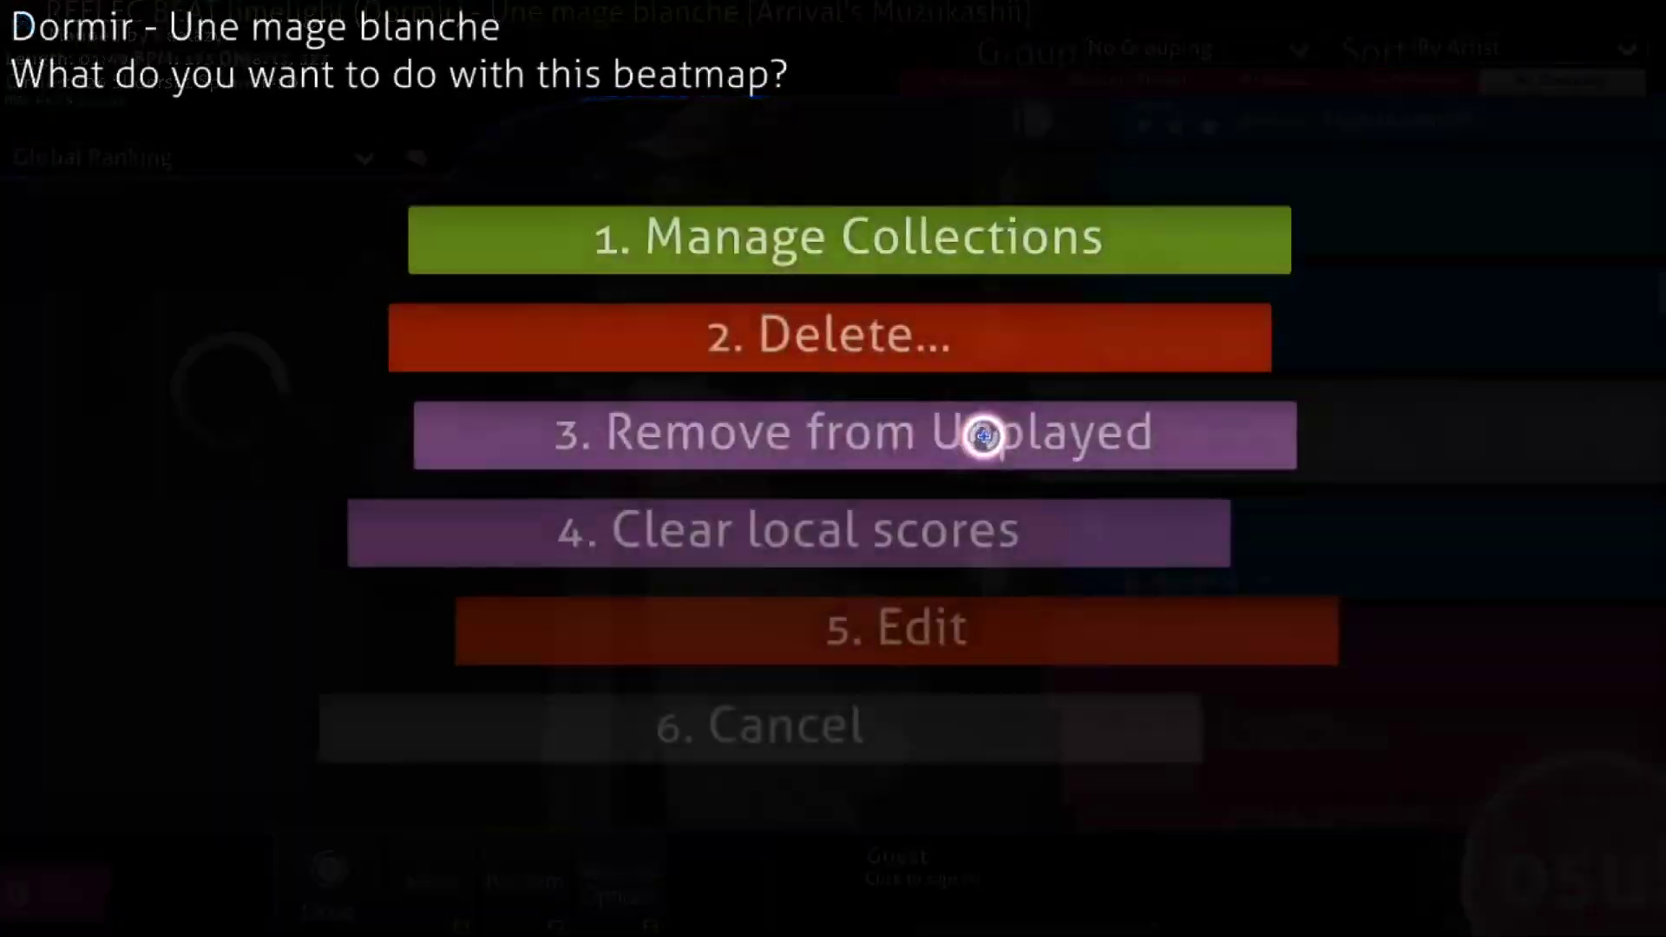
key("2")
left_click(847, 523)
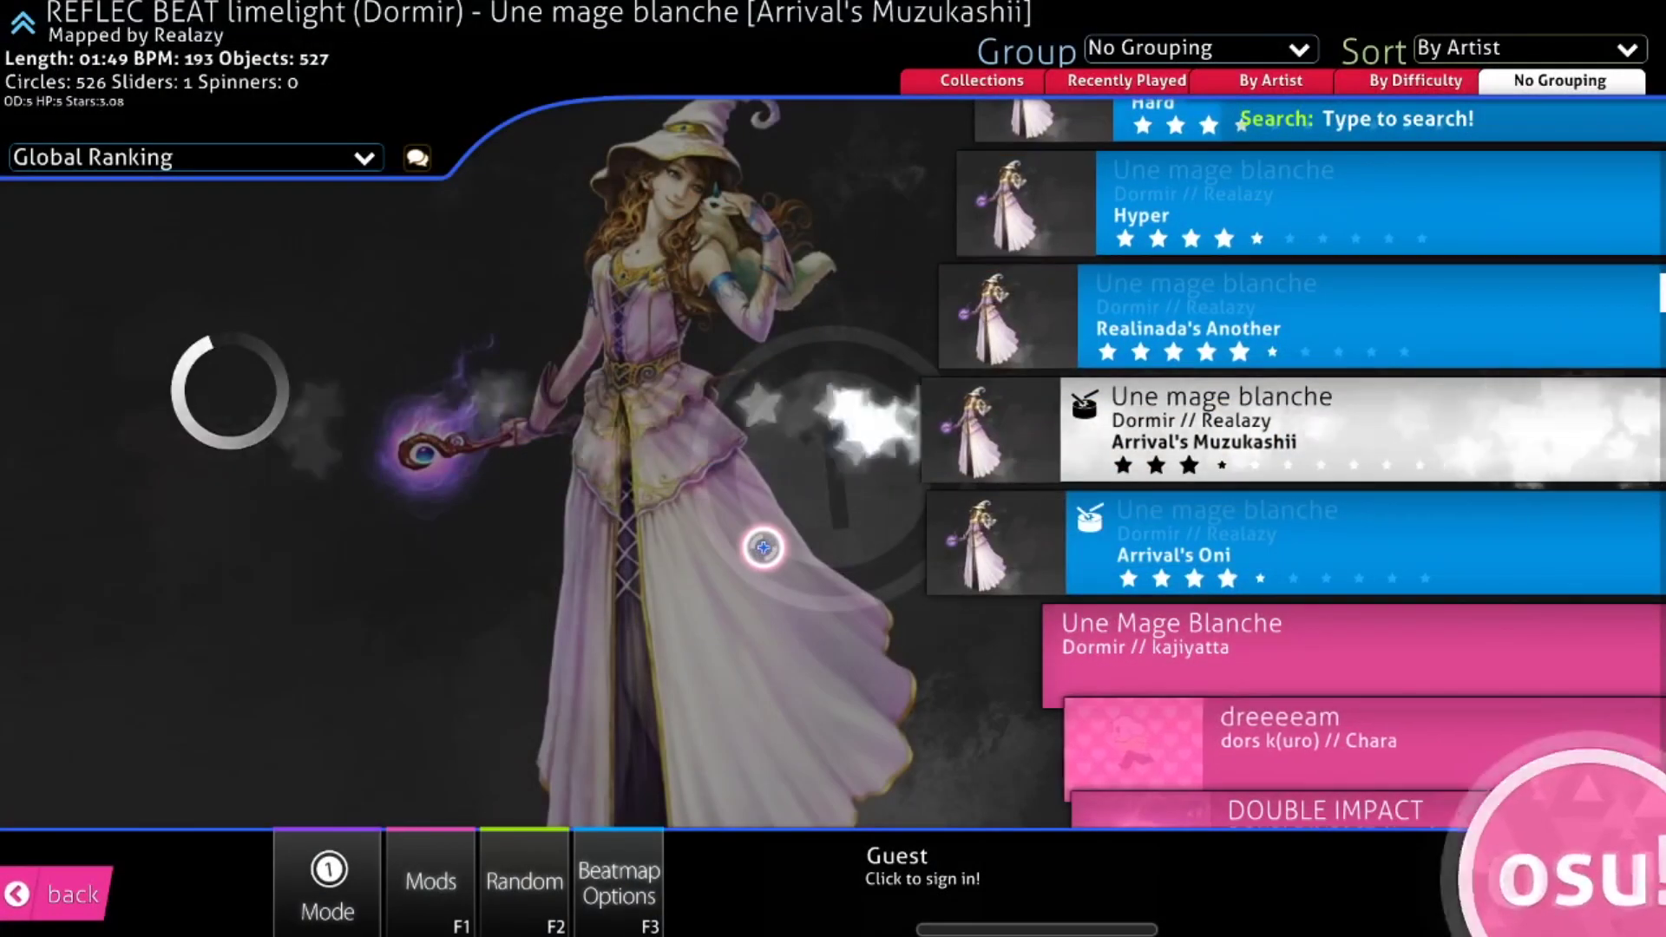
Filter to mode=o (46727 matches), browse the results, then clear the search
type("mode=o")
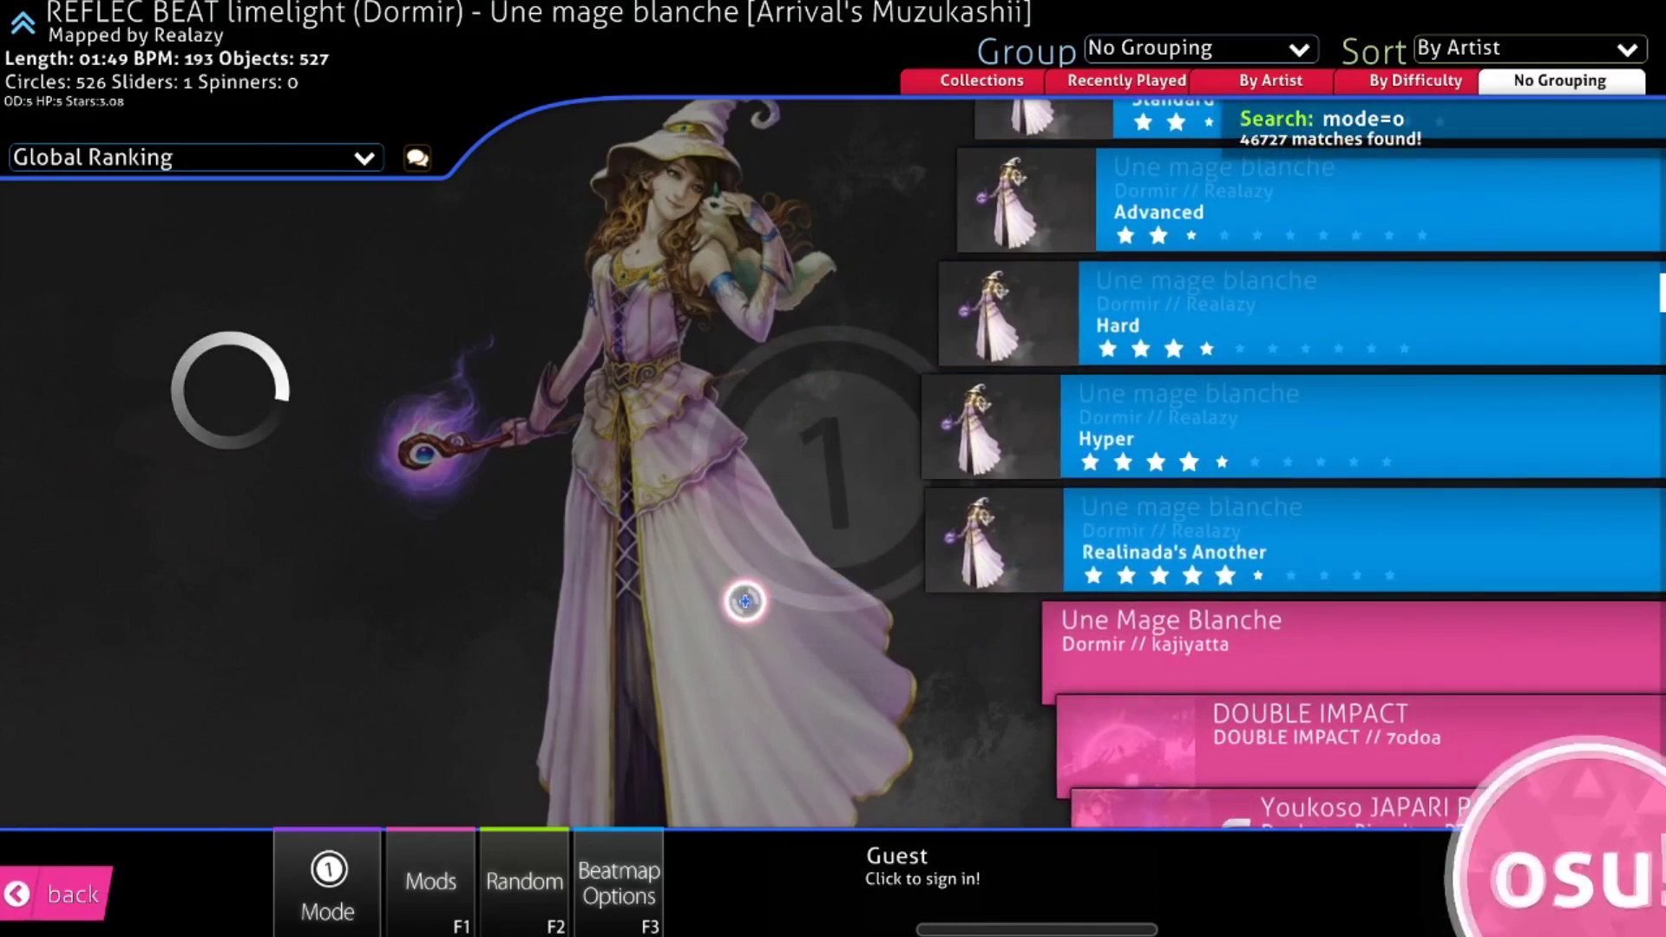
scroll(744, 600, "down", 2)
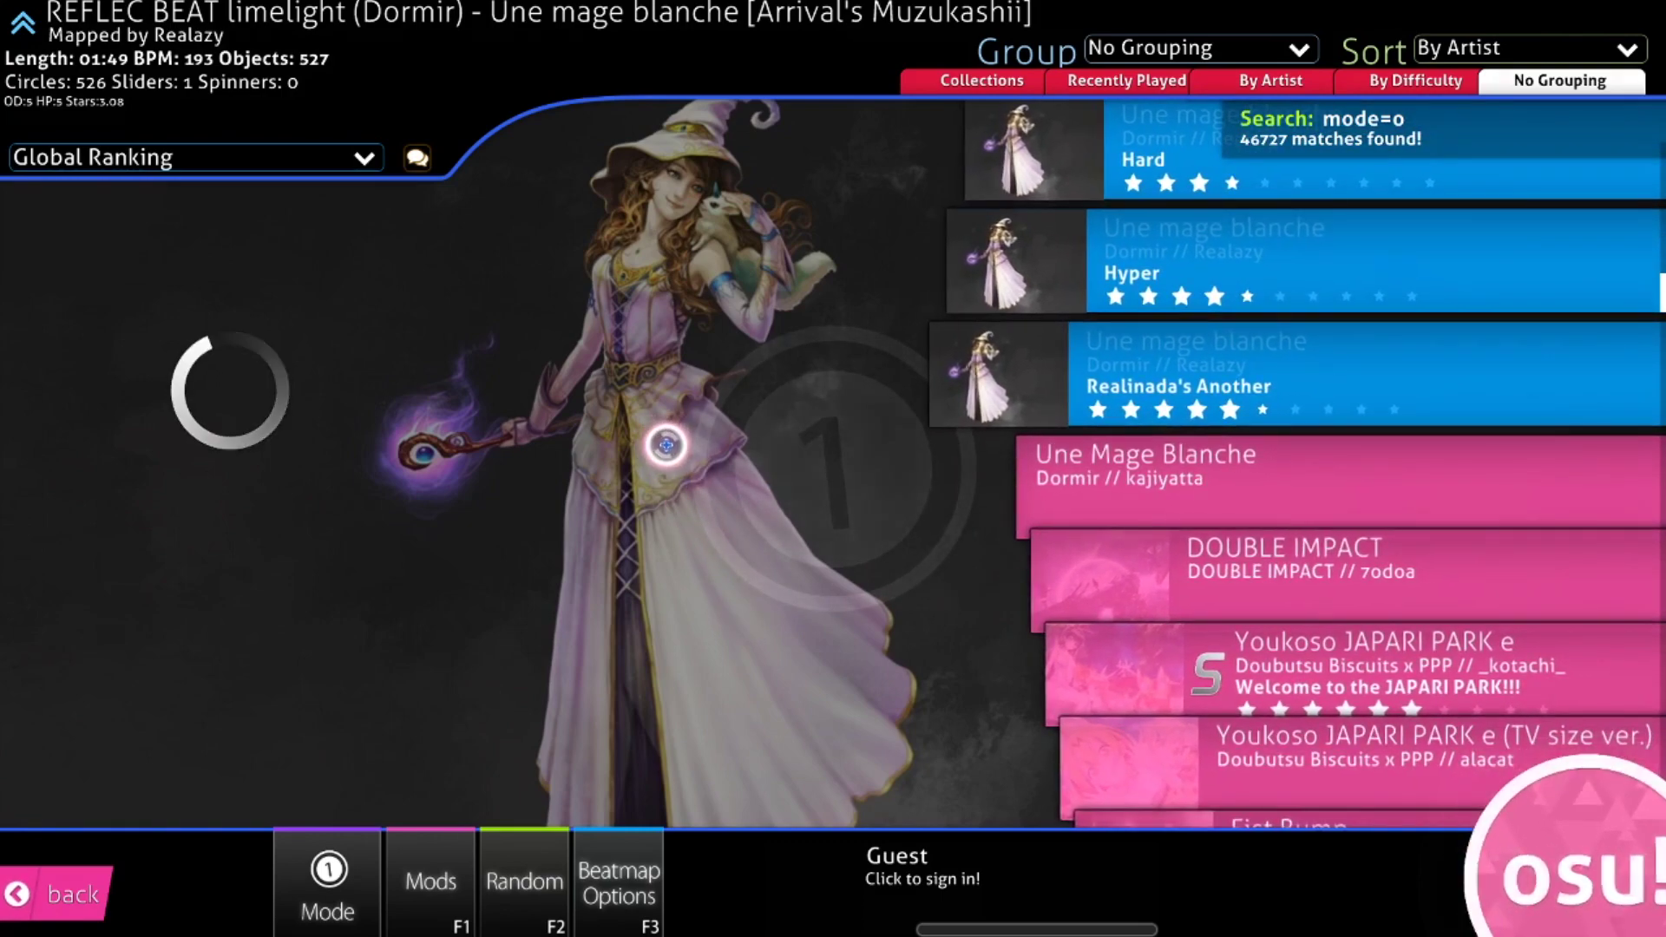
key("Escape")
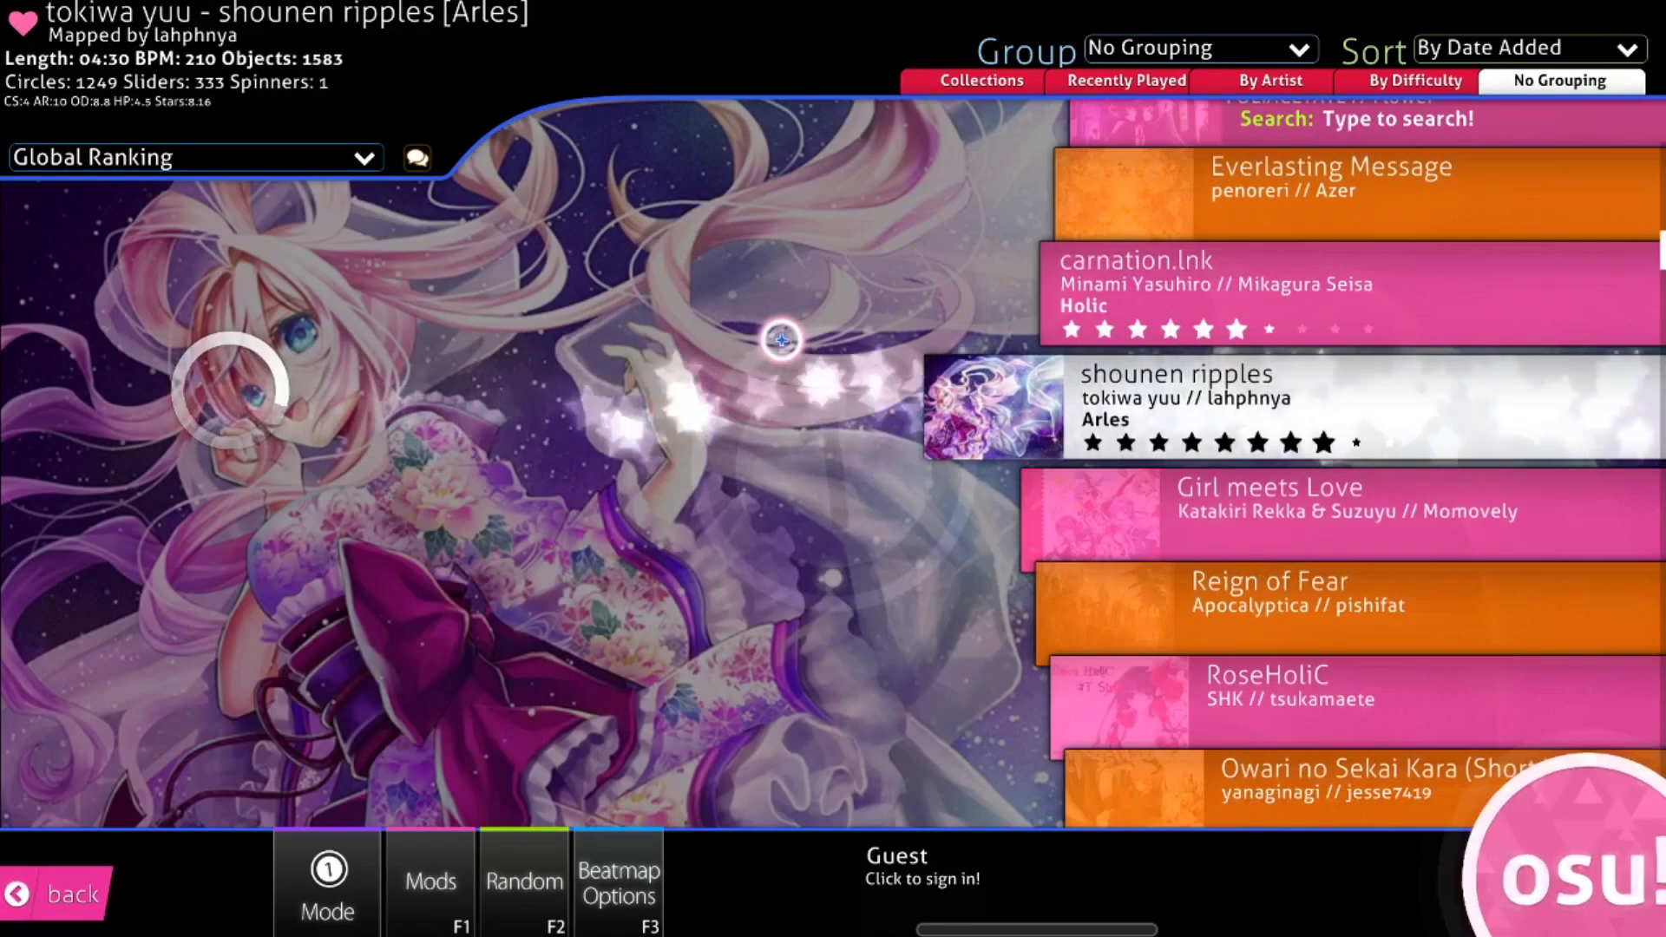
Search status=r for 32442 ranked maps, then clear the status and mode filters
type("status=r")
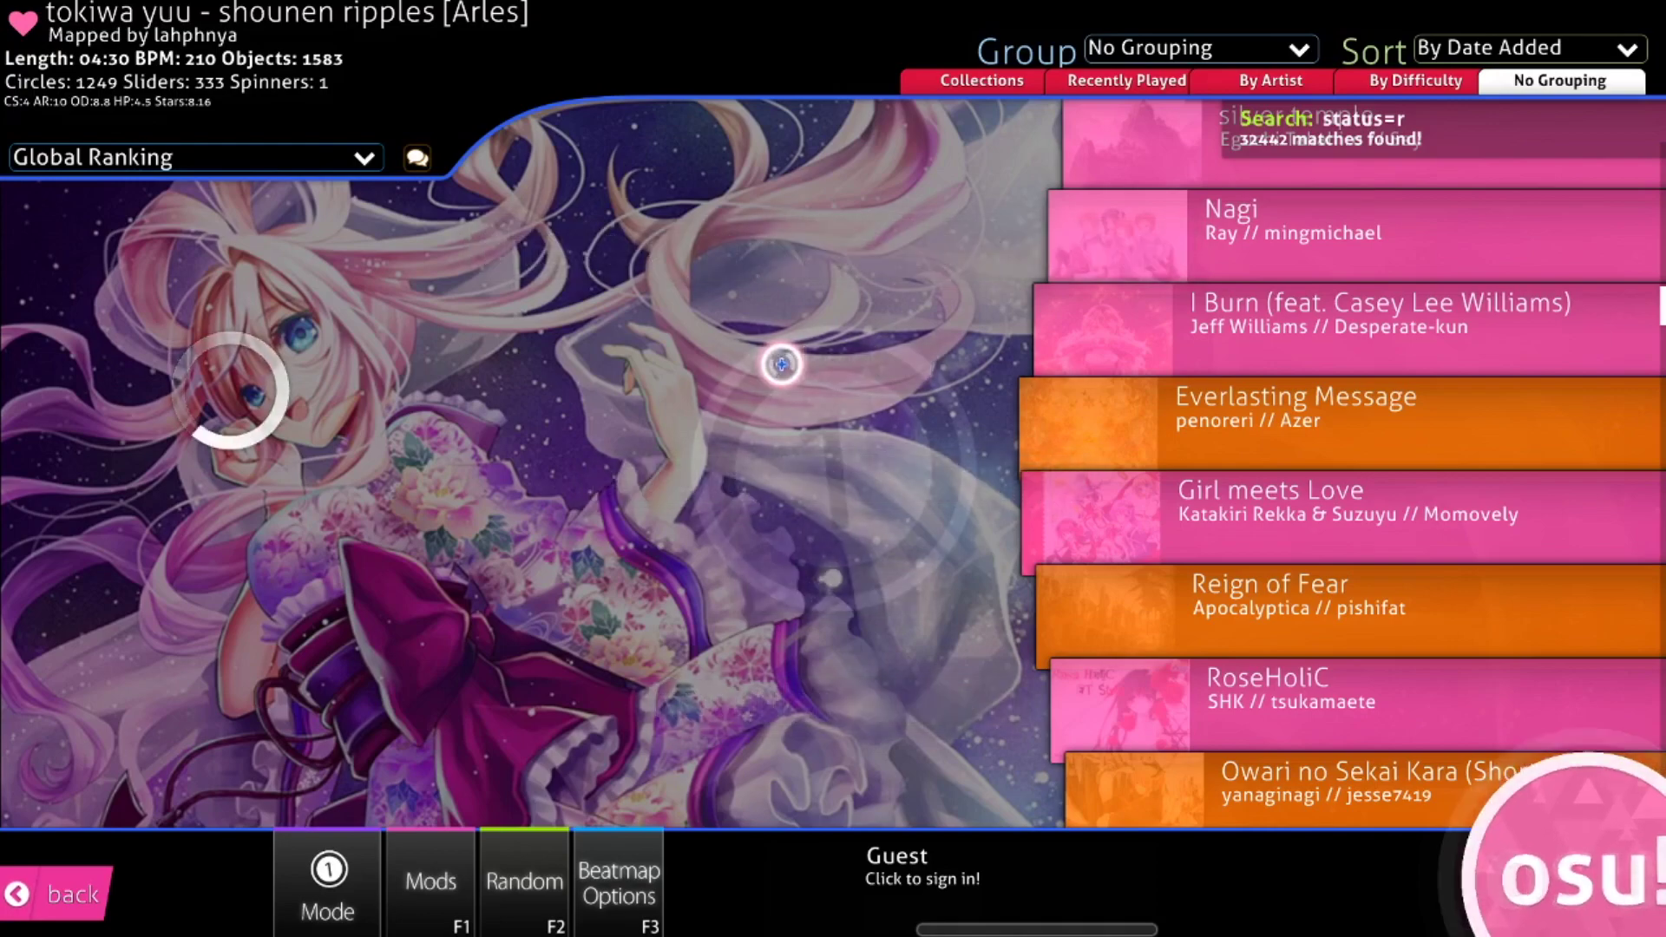
key("Escape")
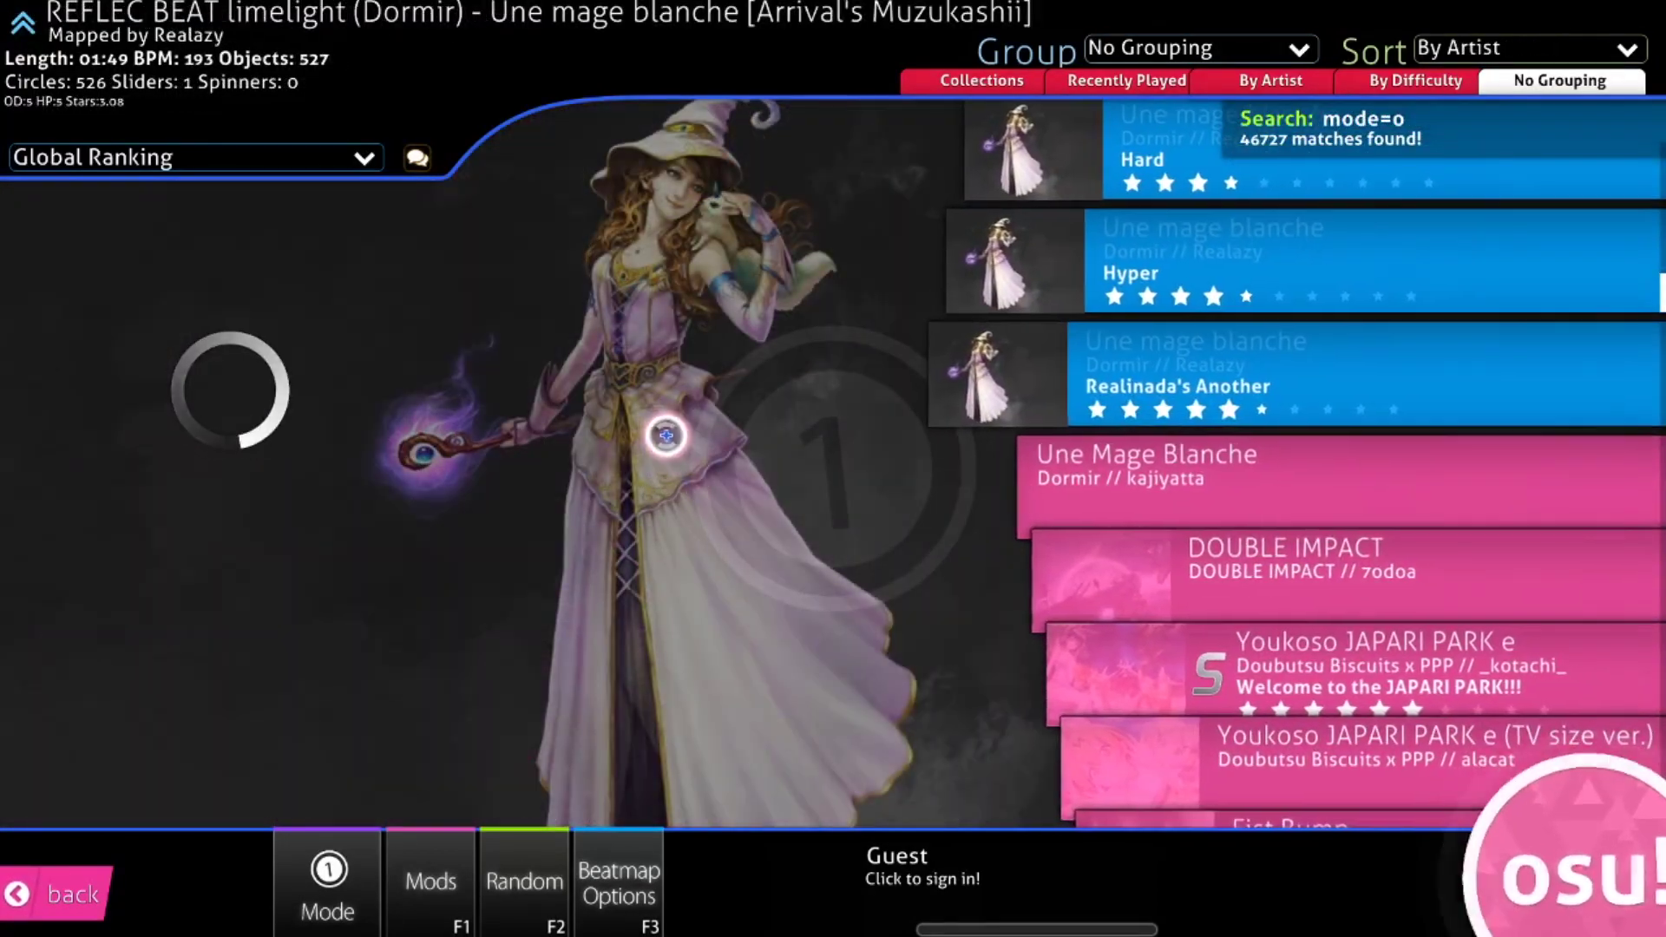
key("Escape")
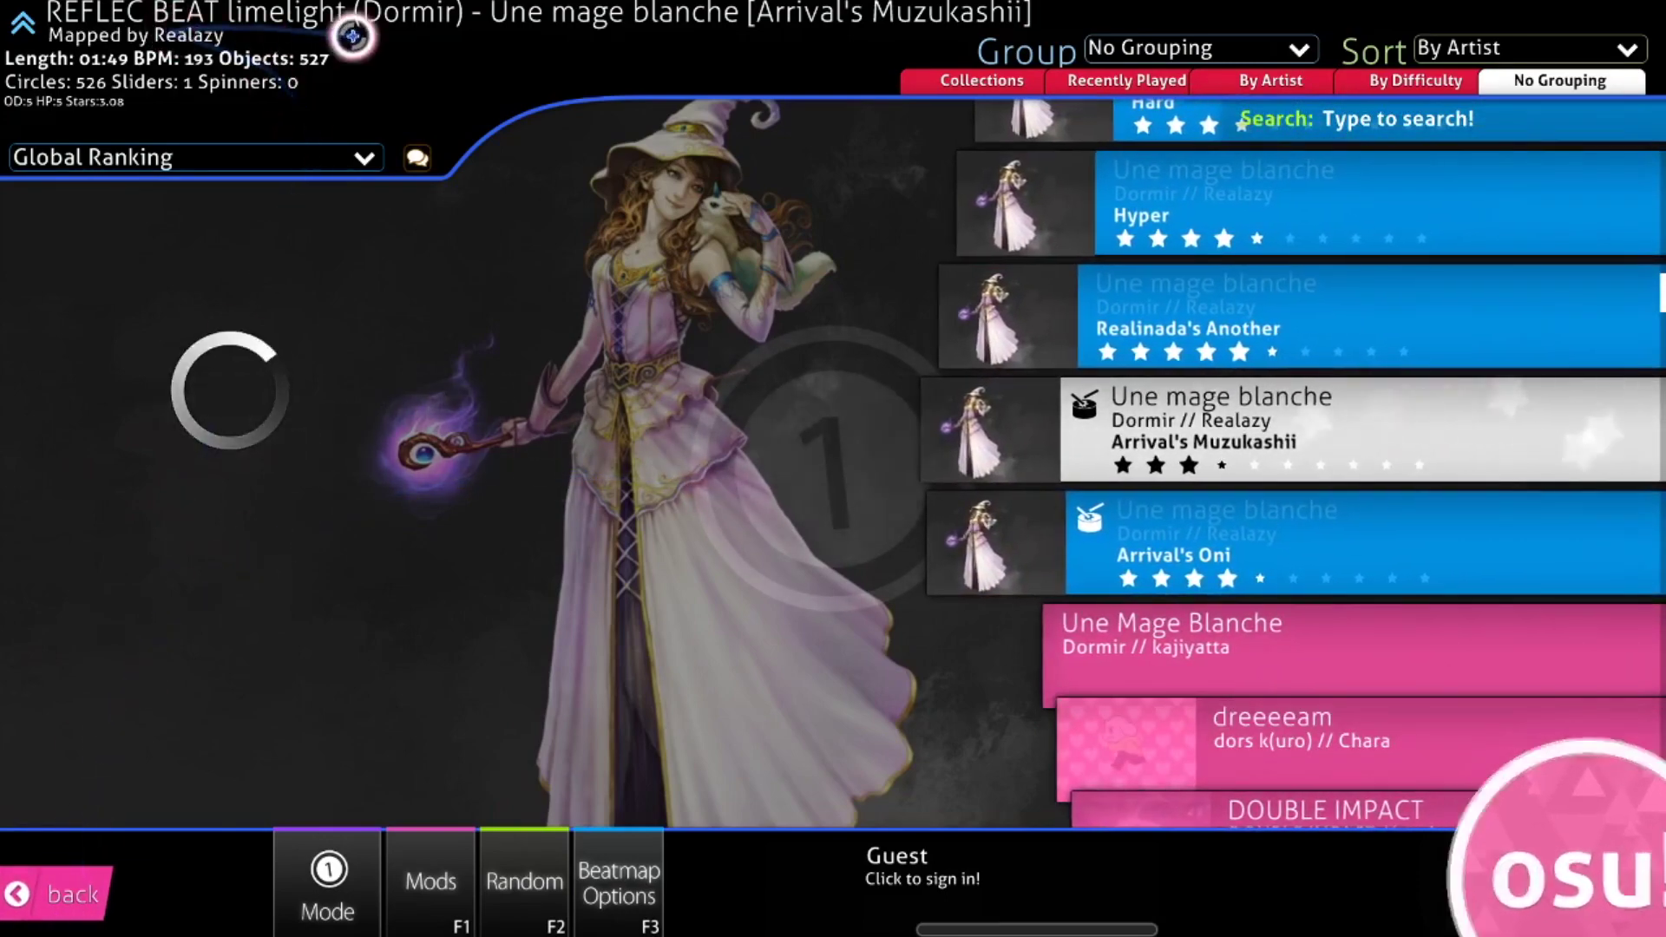
Bring up the Cry Tomorrow, Laugh Today beatmap page and select ID 2251195 in its URL
left_click(416, 30)
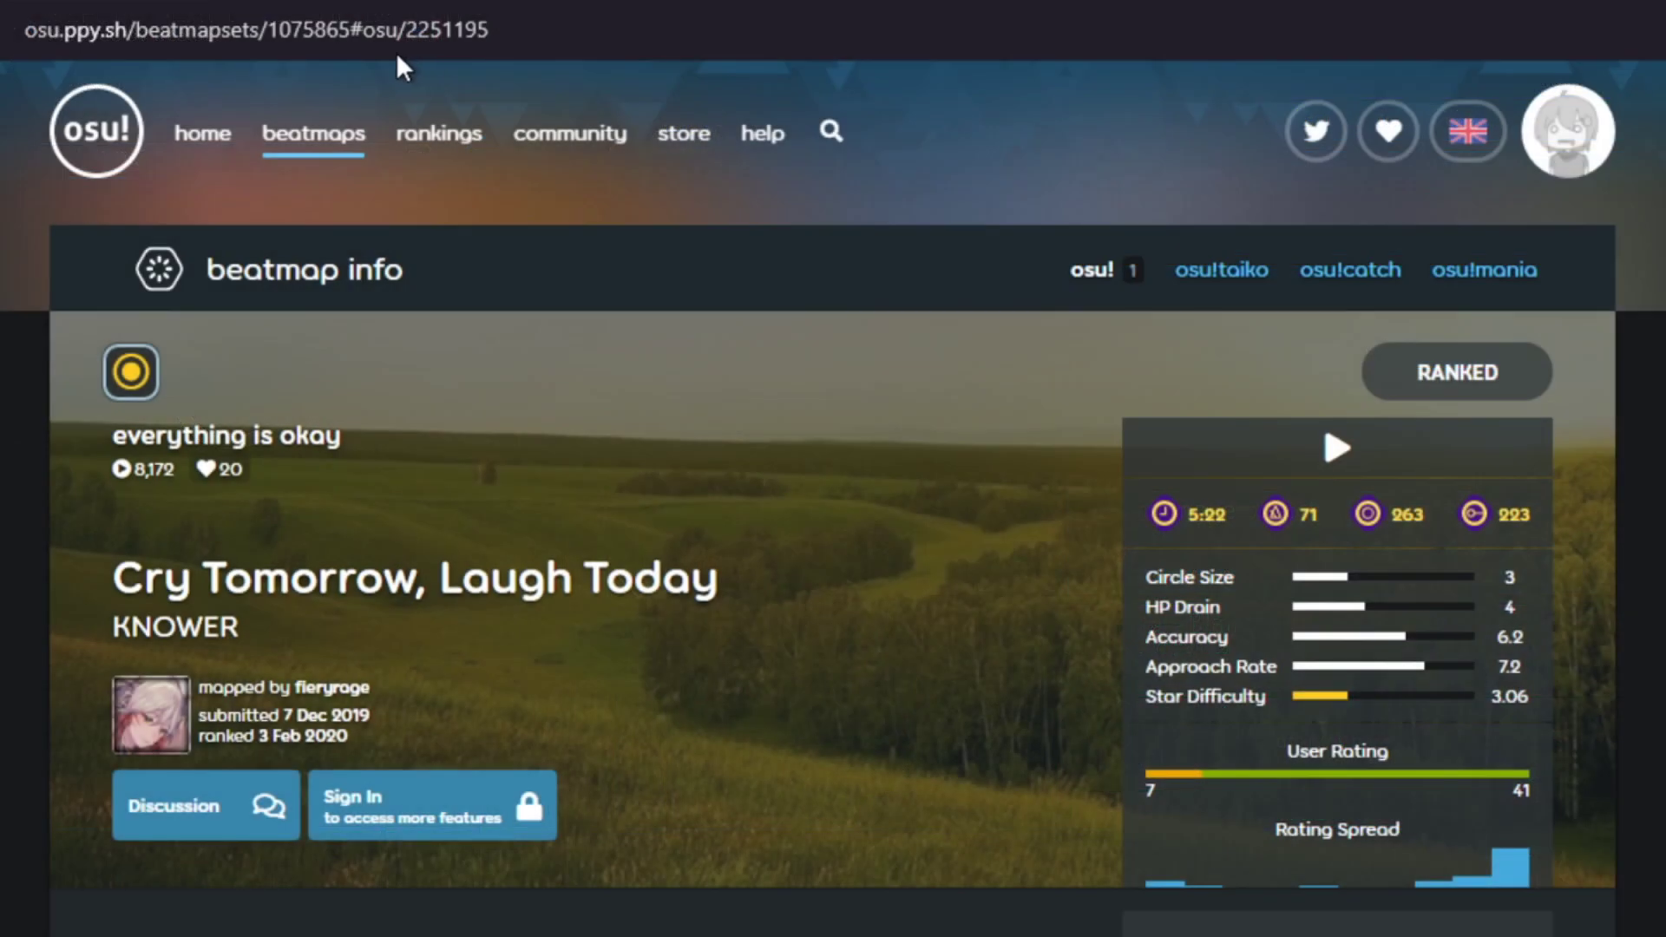
double_click(434, 29)
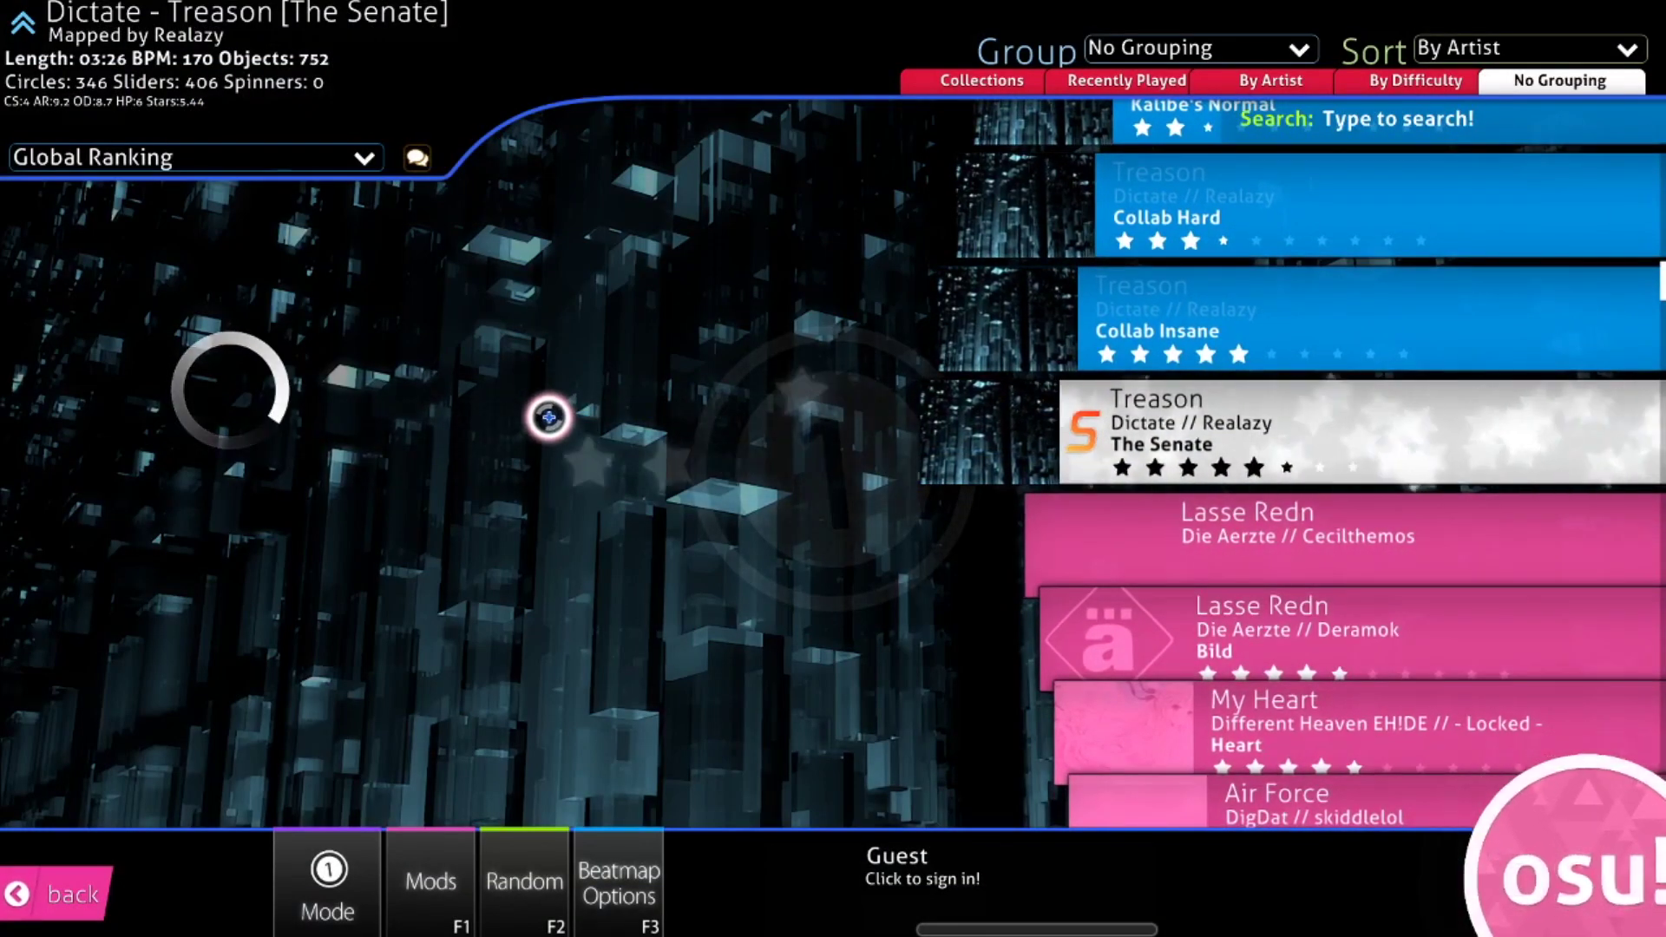
Search by the pasted beatmap ID, then by 'reol no title [insane]', and browse the matching maps
type("848976")
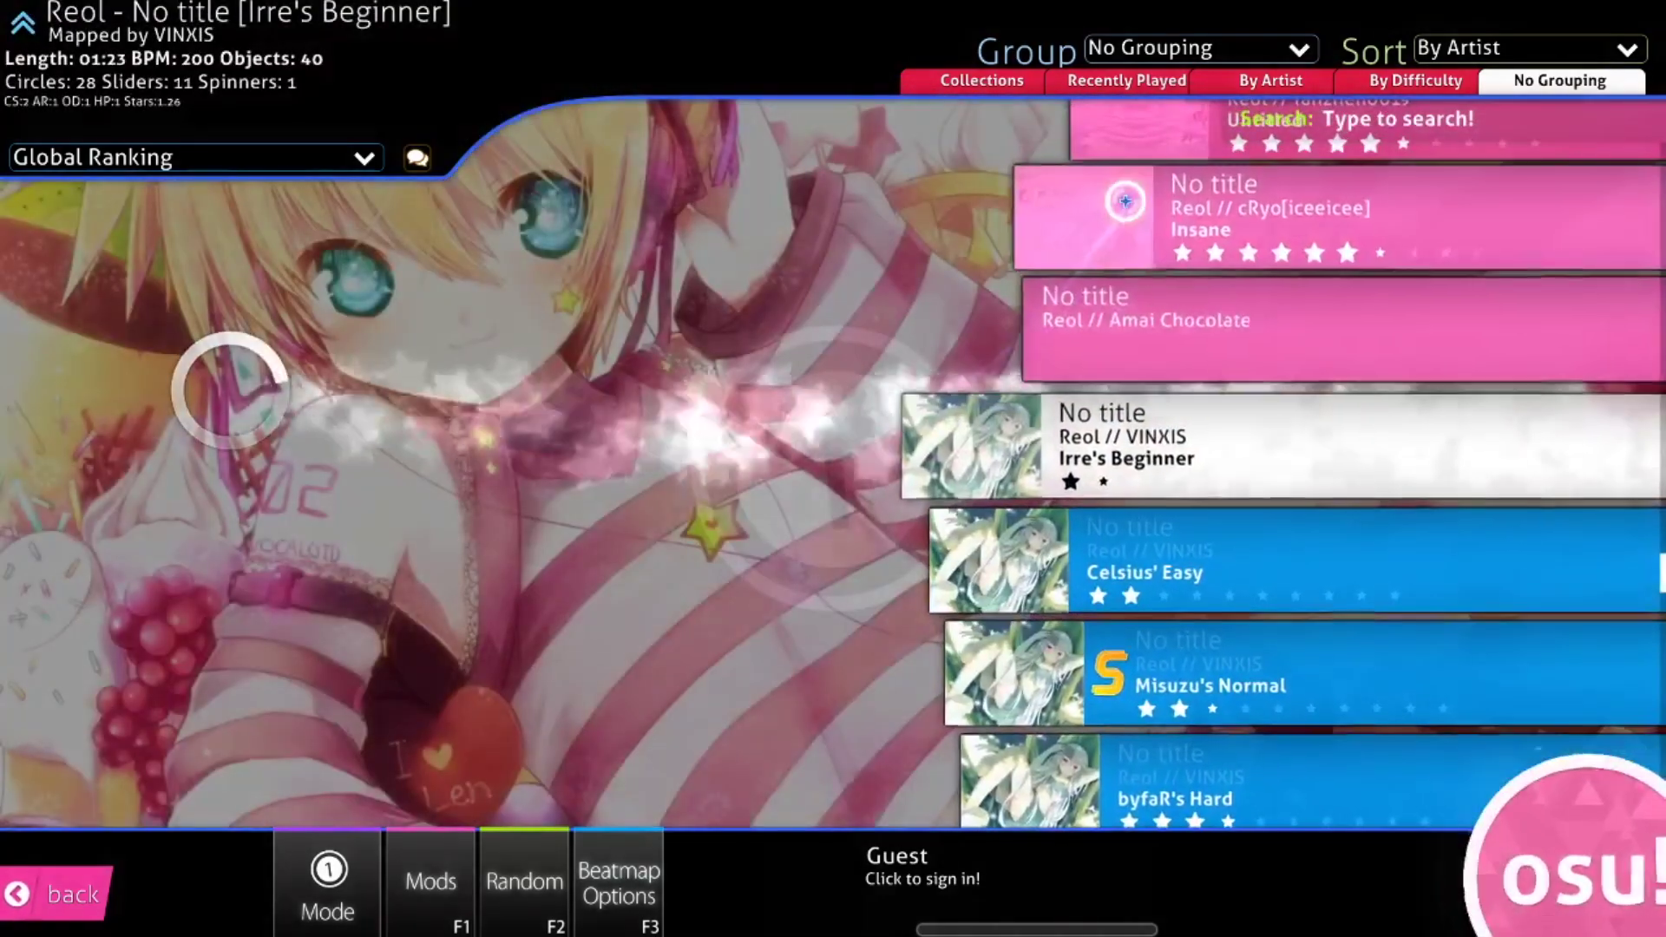
left_click(1125, 201)
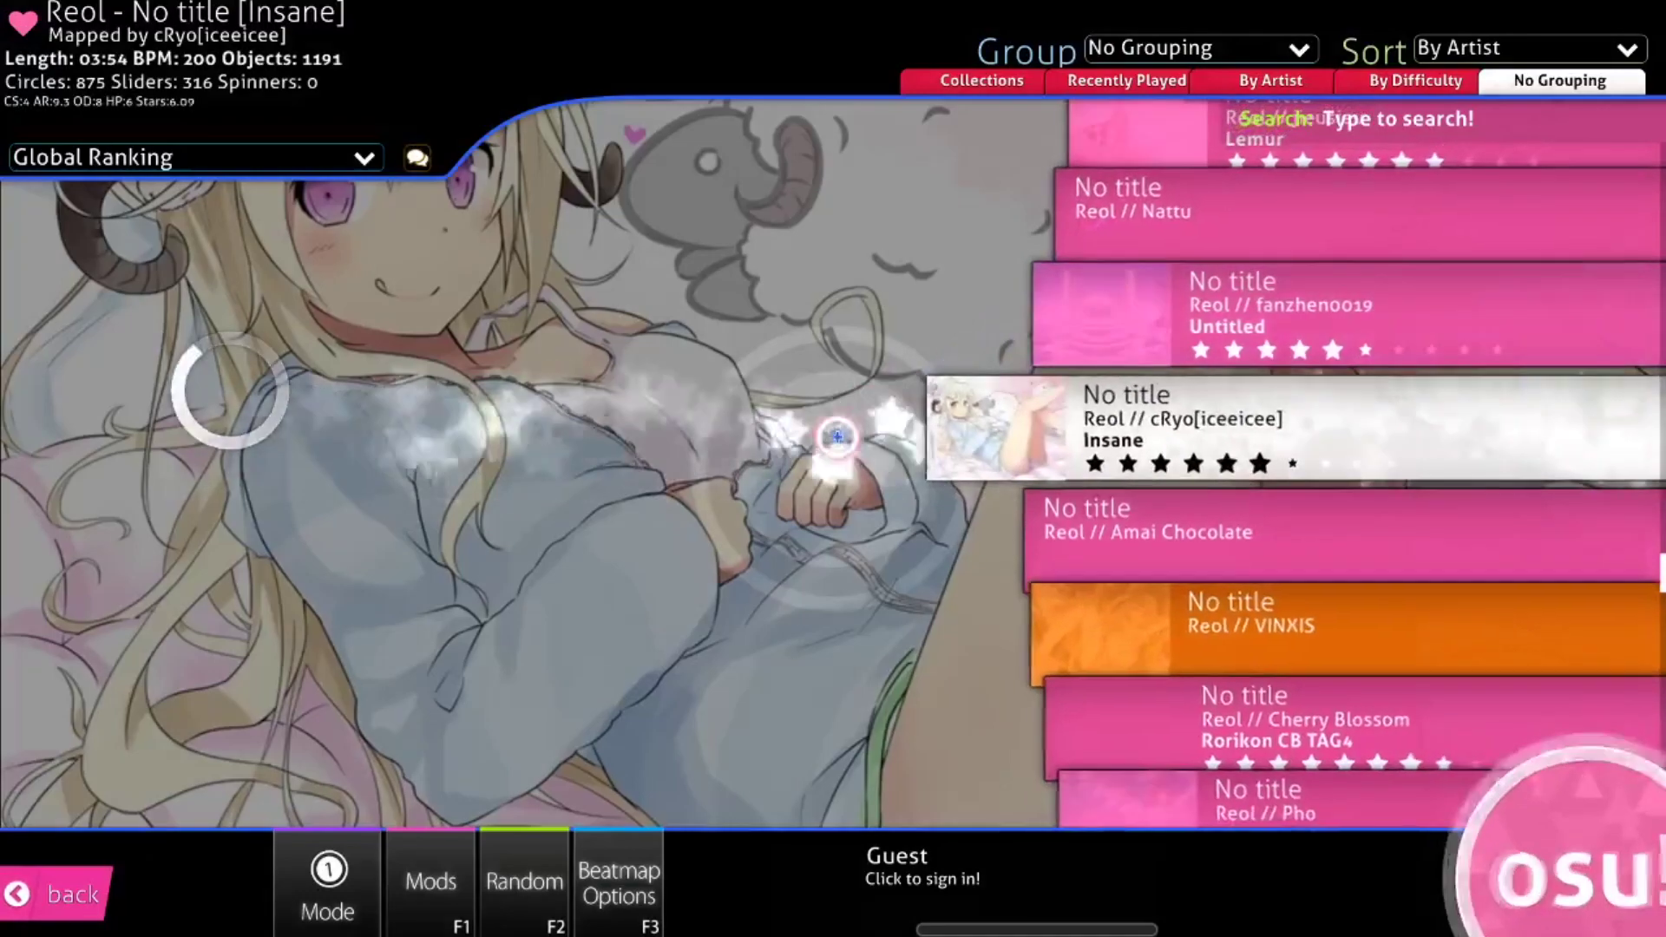
type("reol no title [insane]")
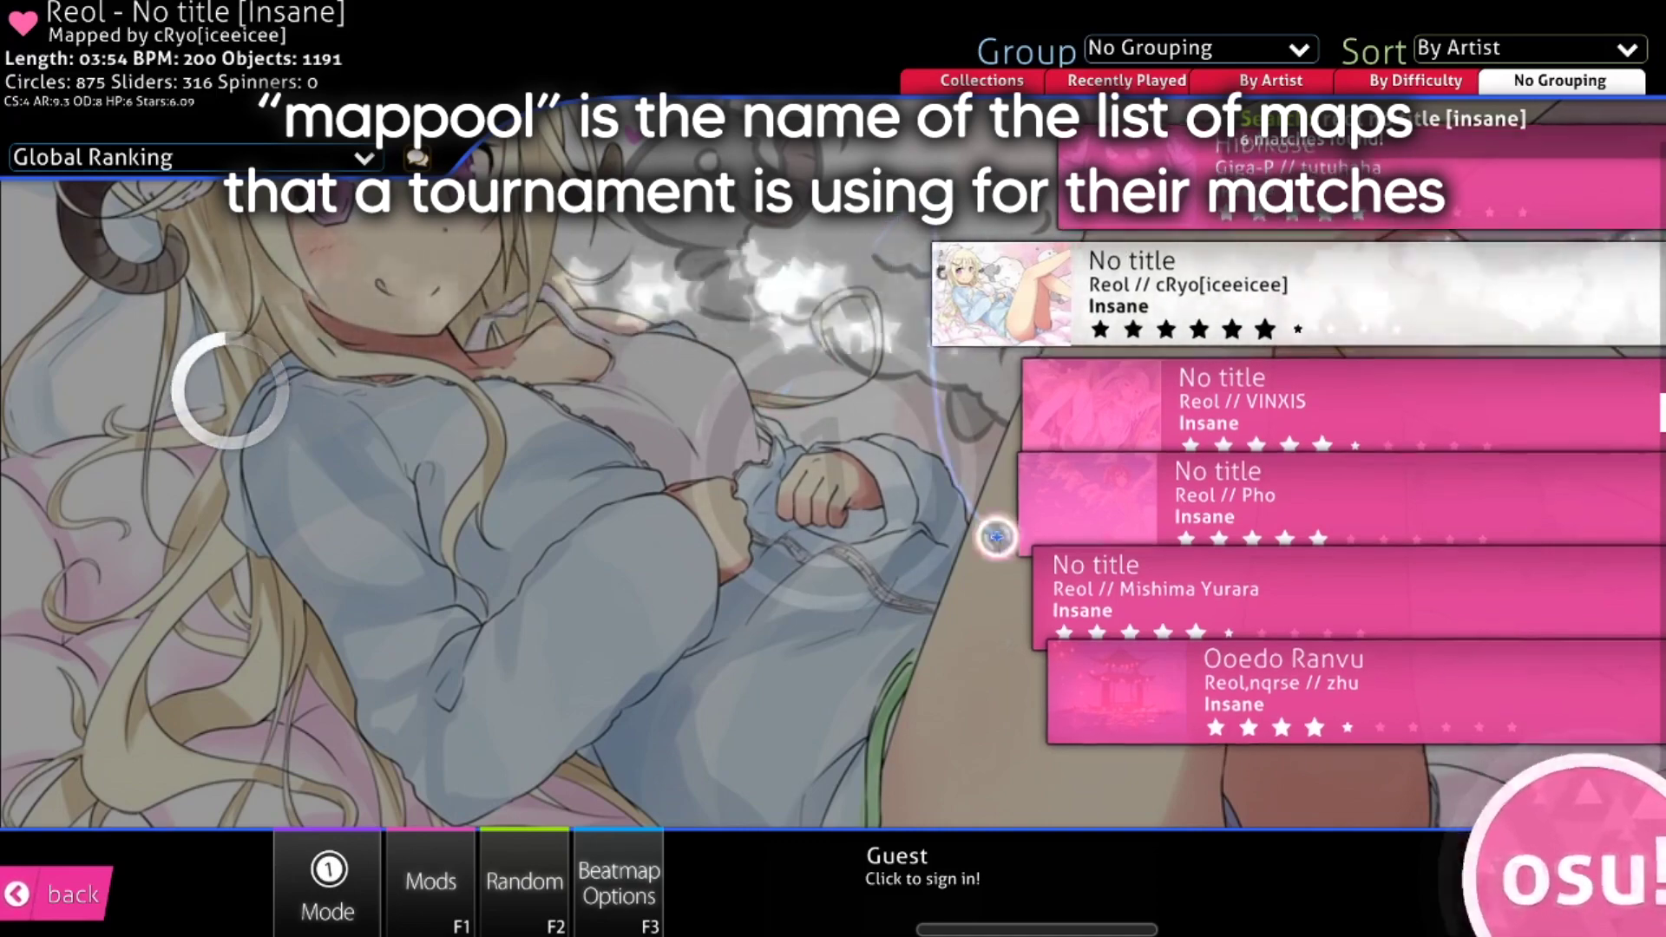
left_click(1037, 586)
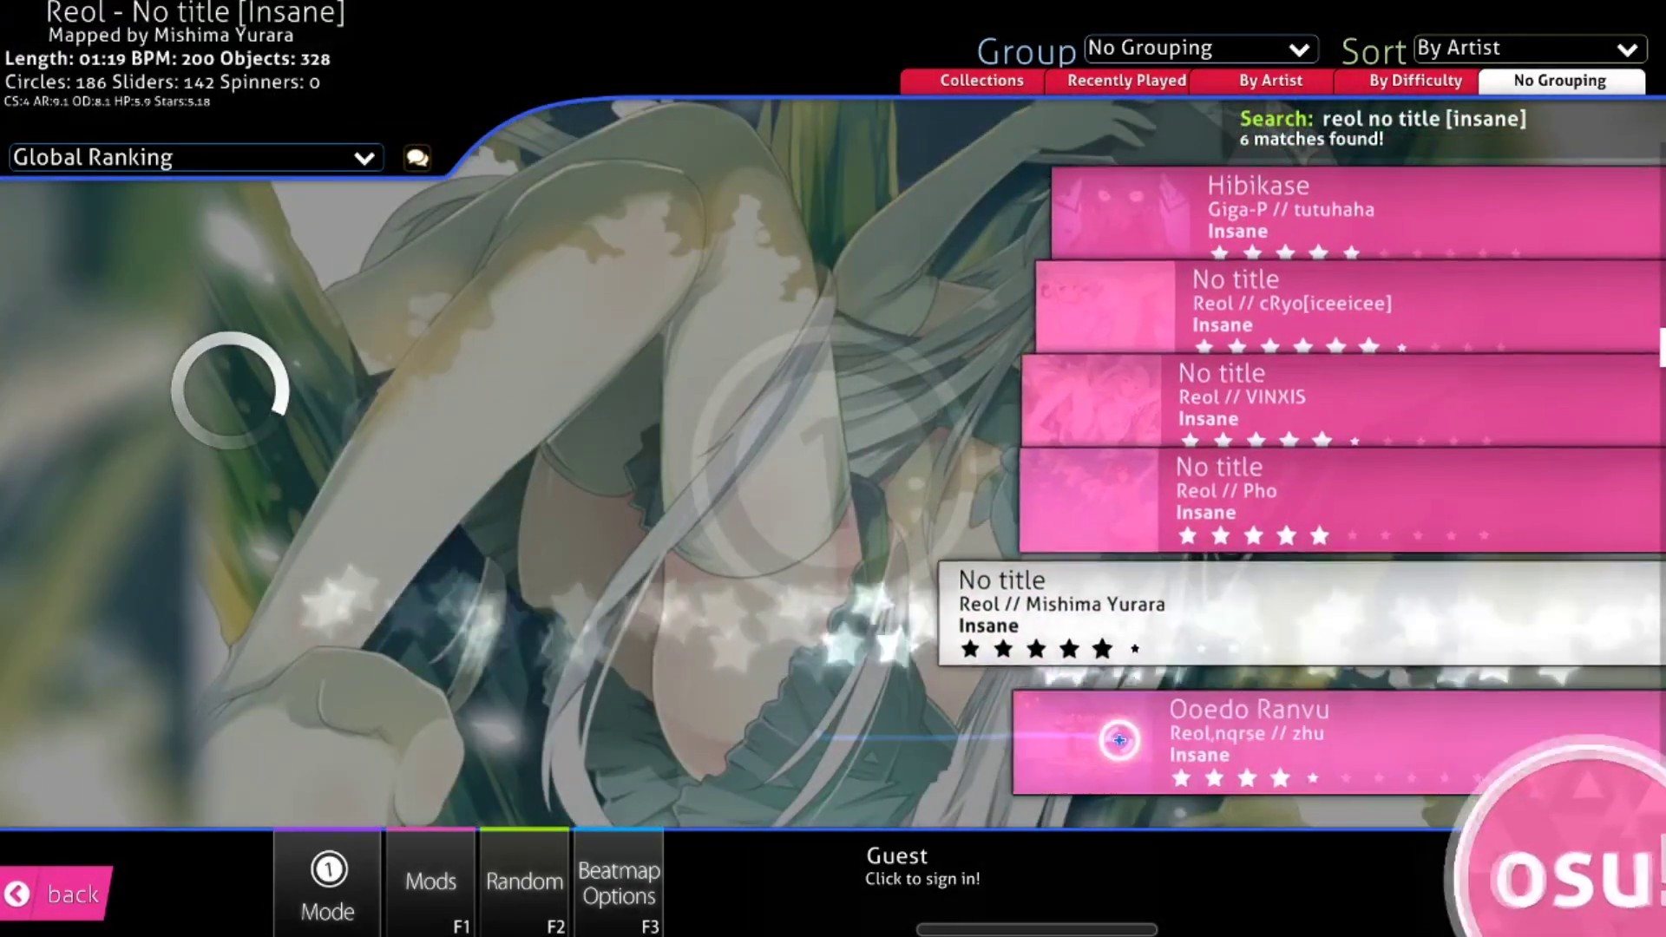
key("Down")
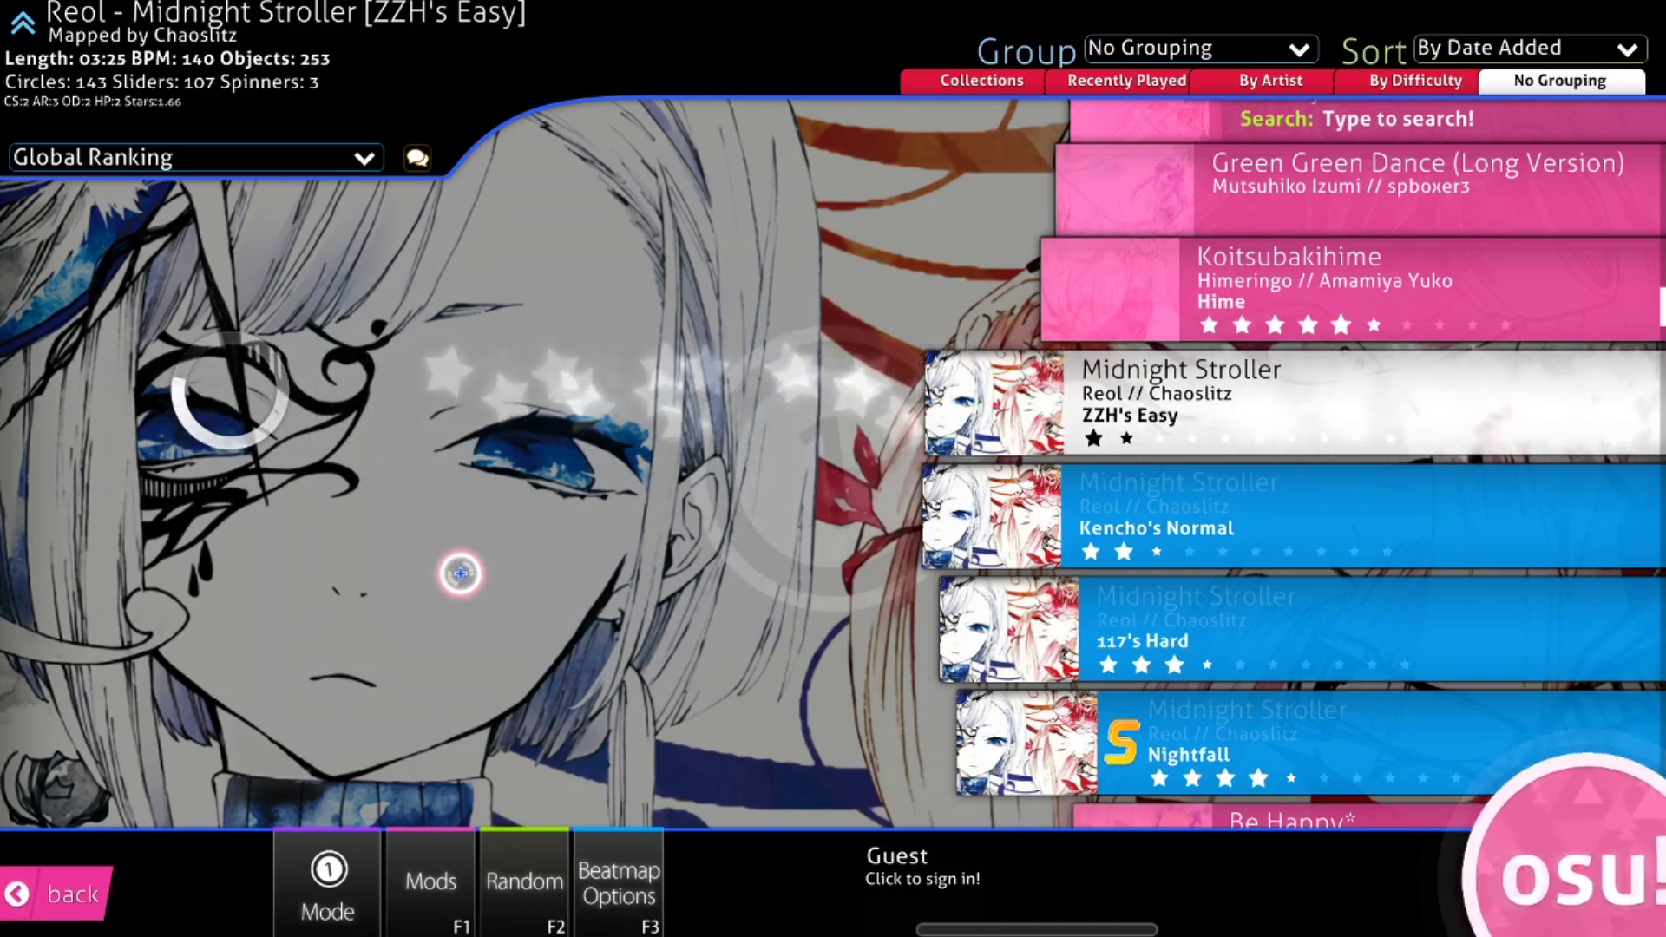
List maps played in the last five days with played>5, then try the keys=5 filter
type("played>")
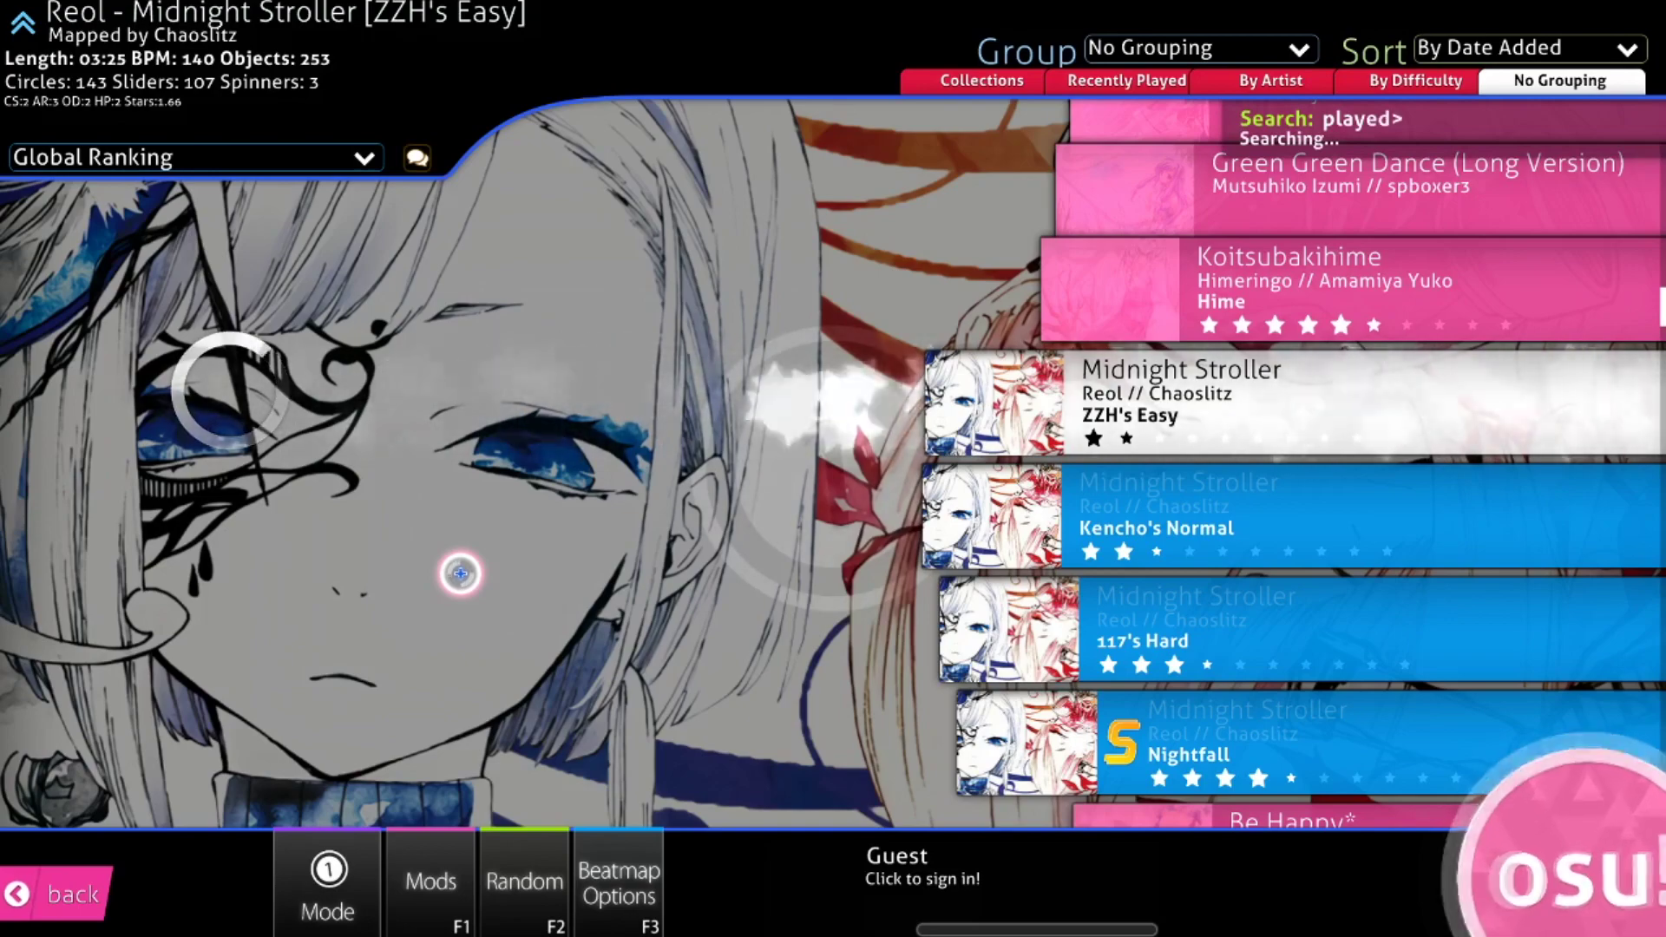
type("5")
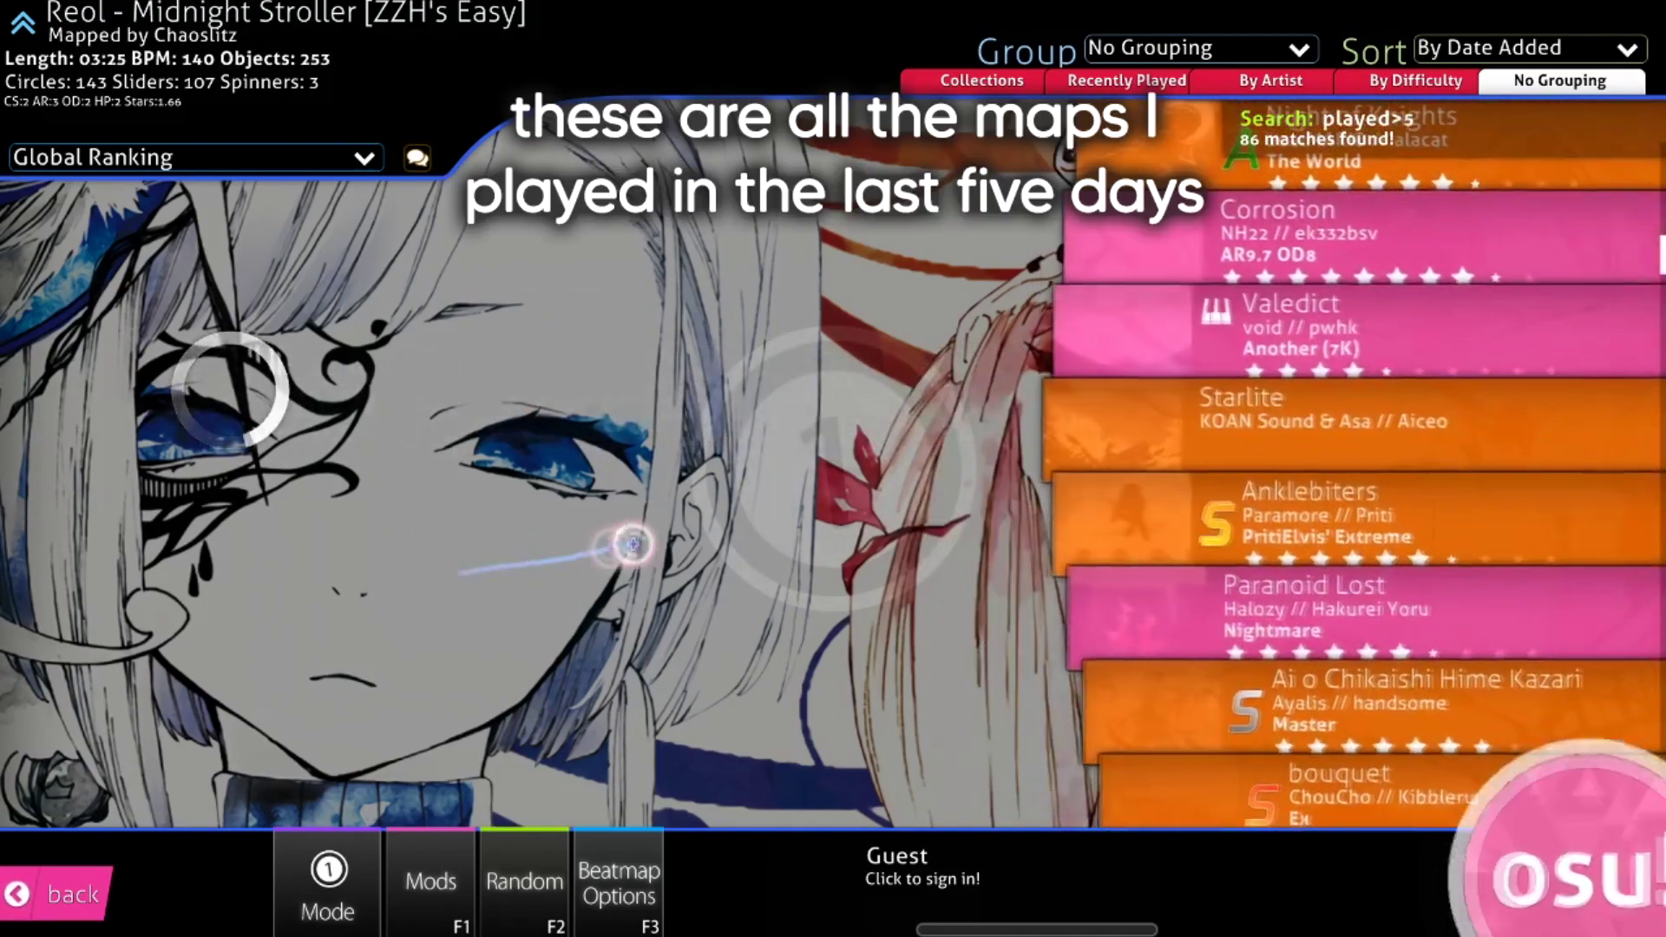
scroll(631, 544, "down", 5)
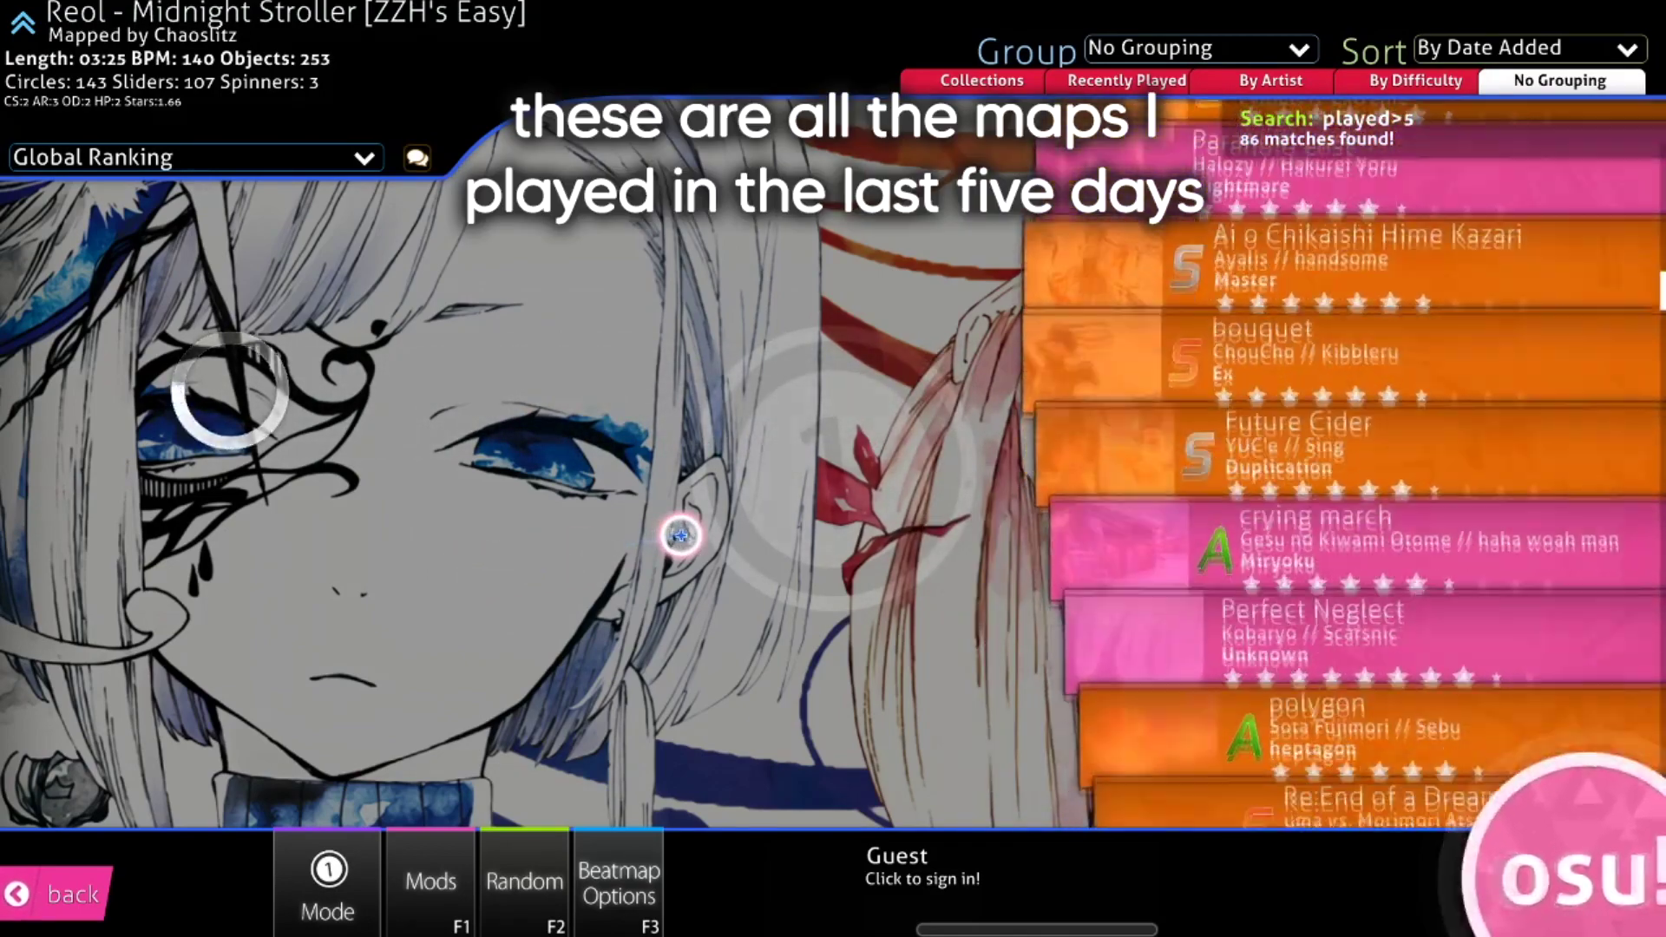
scroll(680, 535, "down", 3)
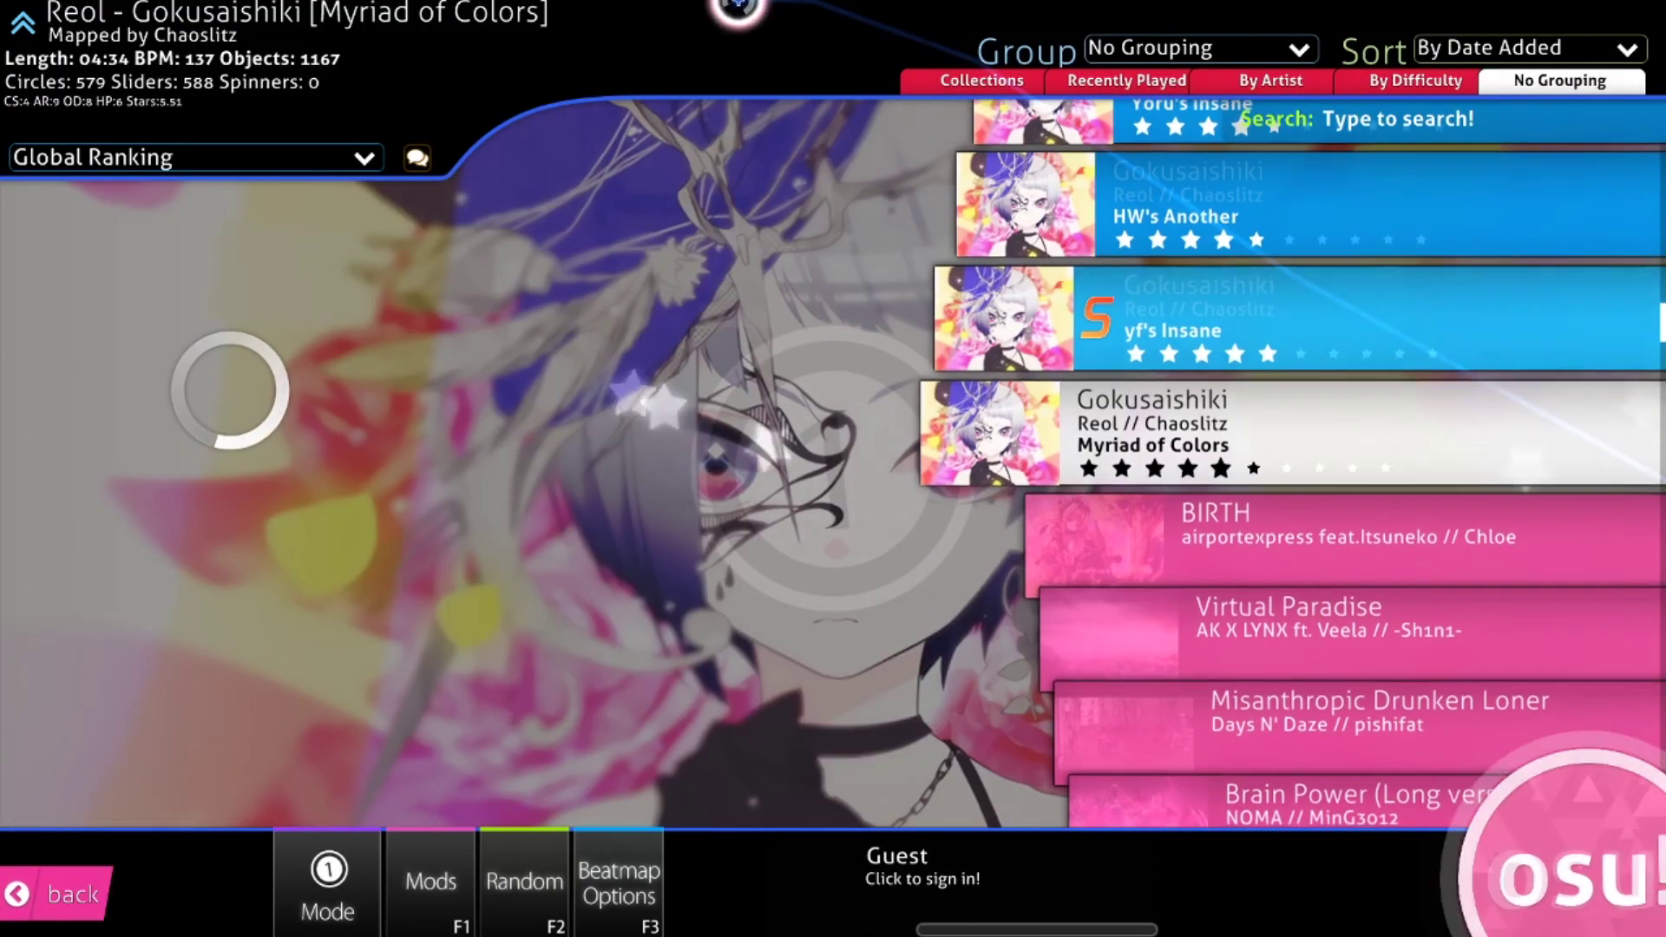
left_click(328, 885)
left_click(397, 54)
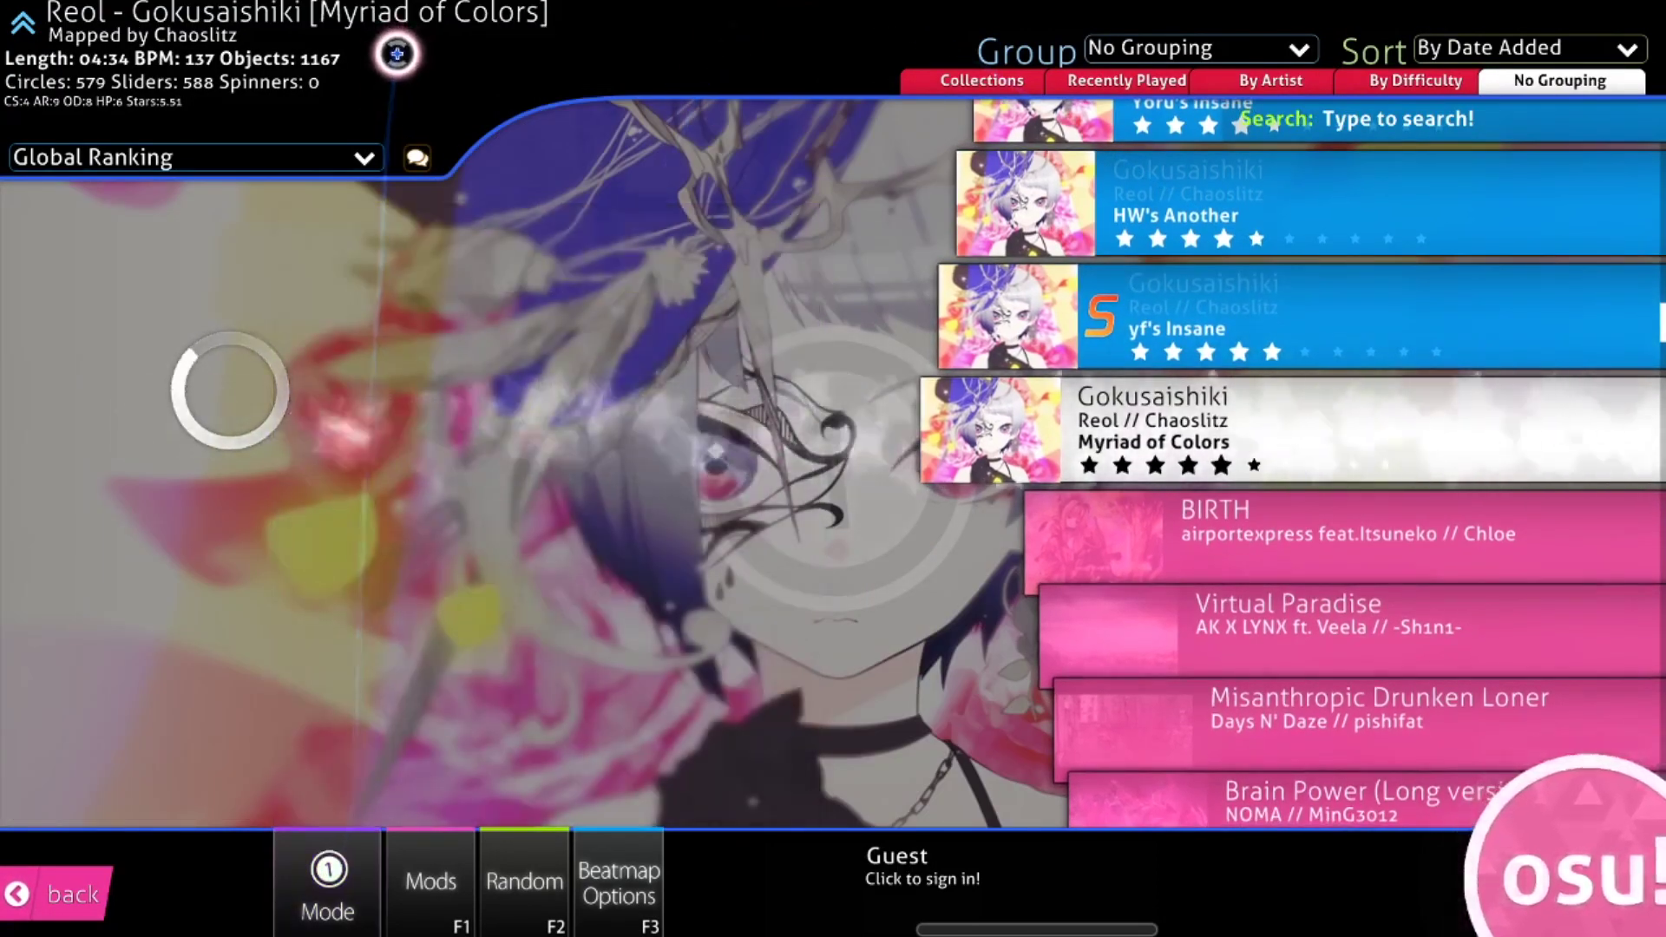
type("keys=5")
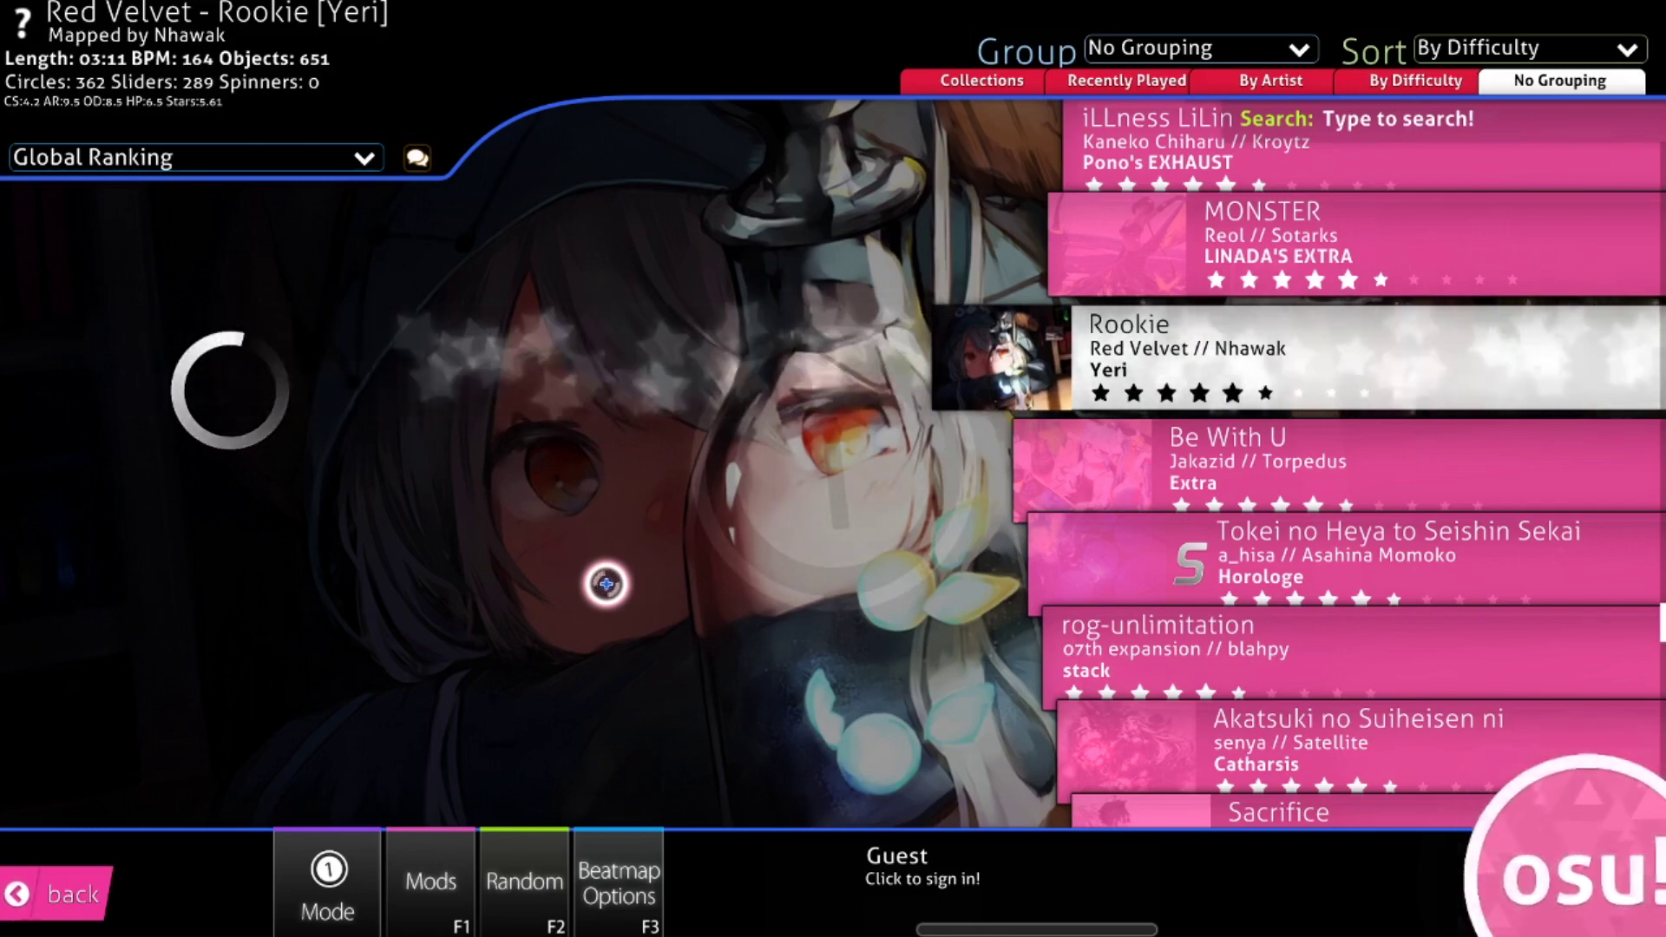
Paste the query mode=o status=r ar<9 bpm>200 stars>4.5 and browse its 83 matches
type("r")
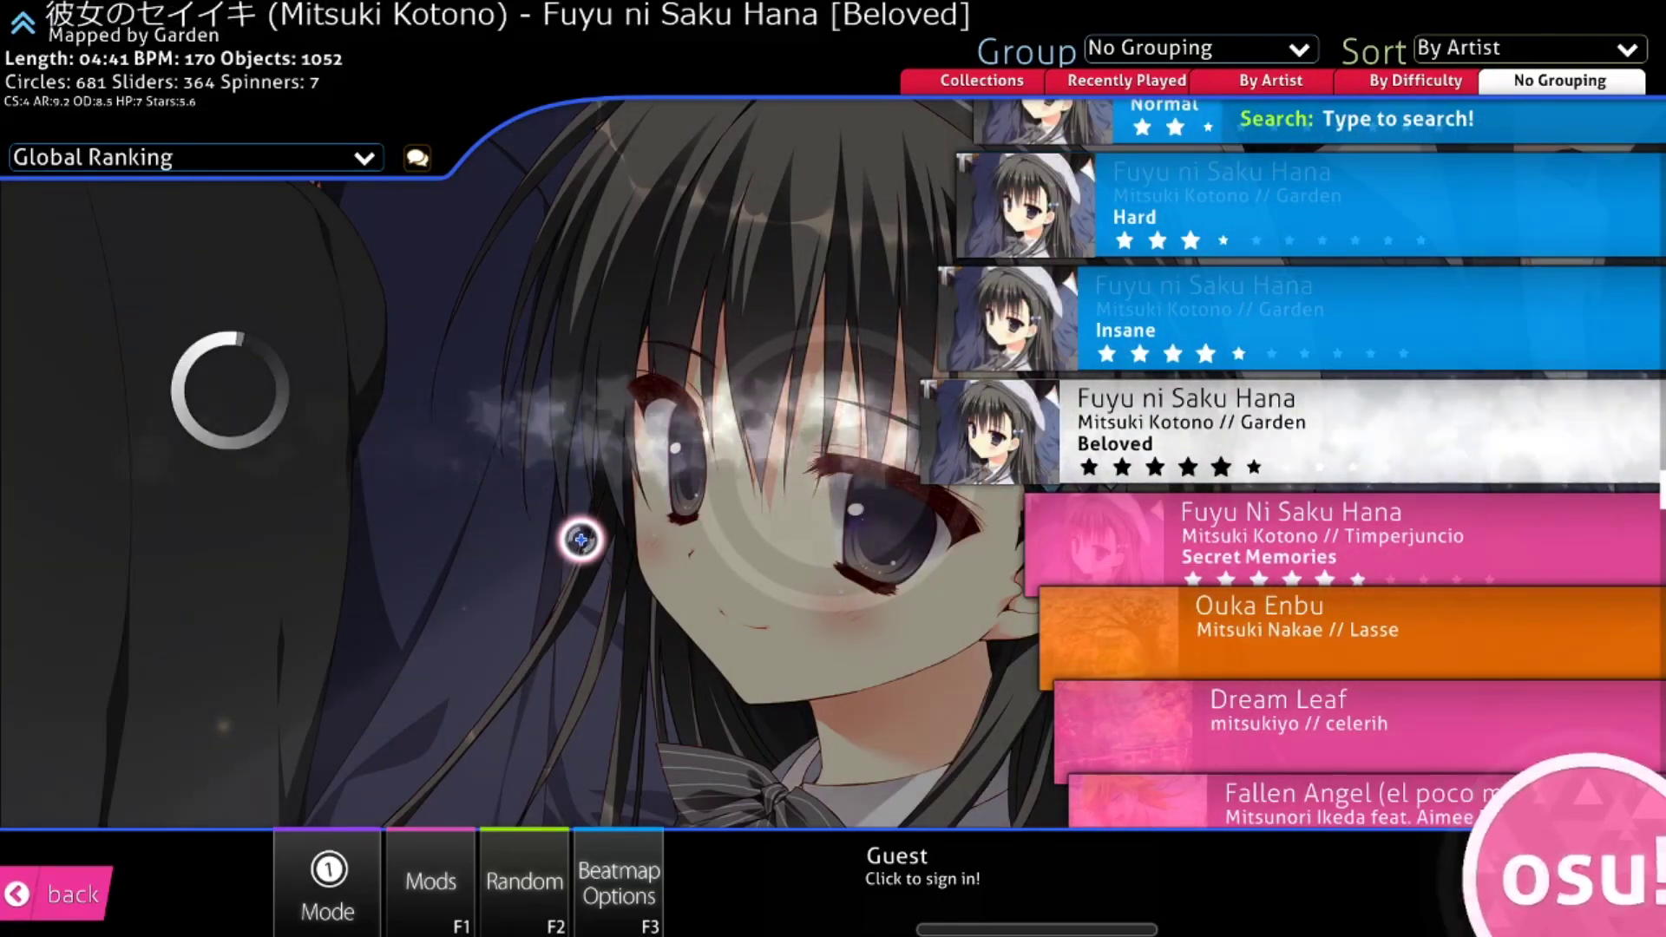
type("613588")
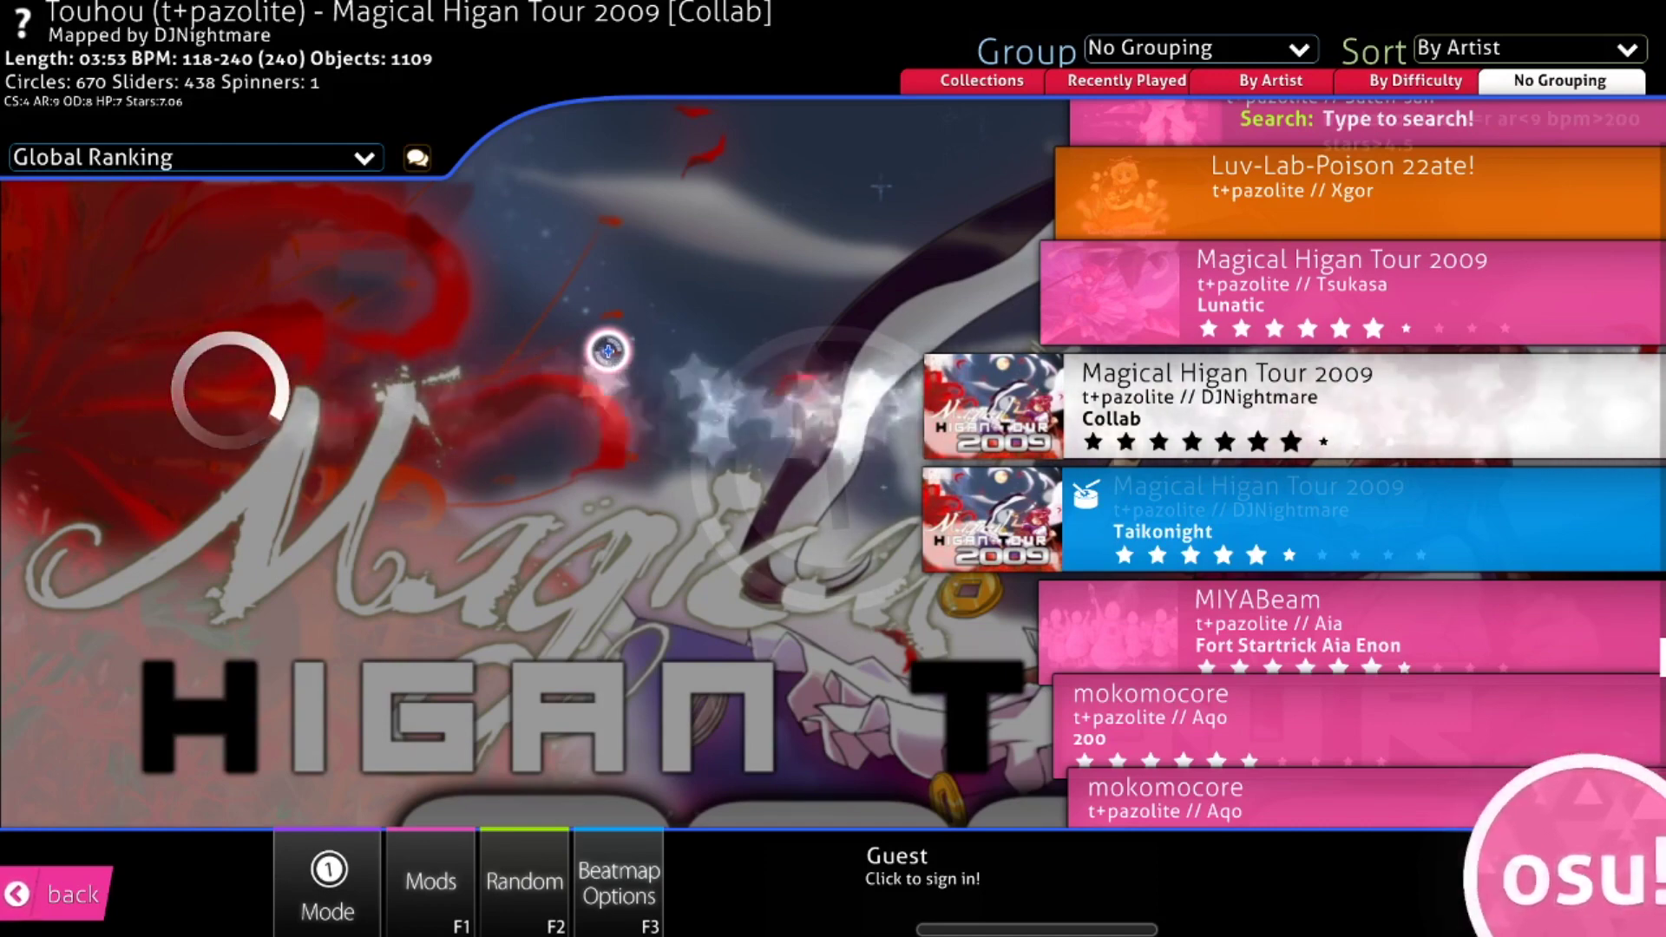
type("mode=o status=r ar<9 bpm>200 stars>4.5")
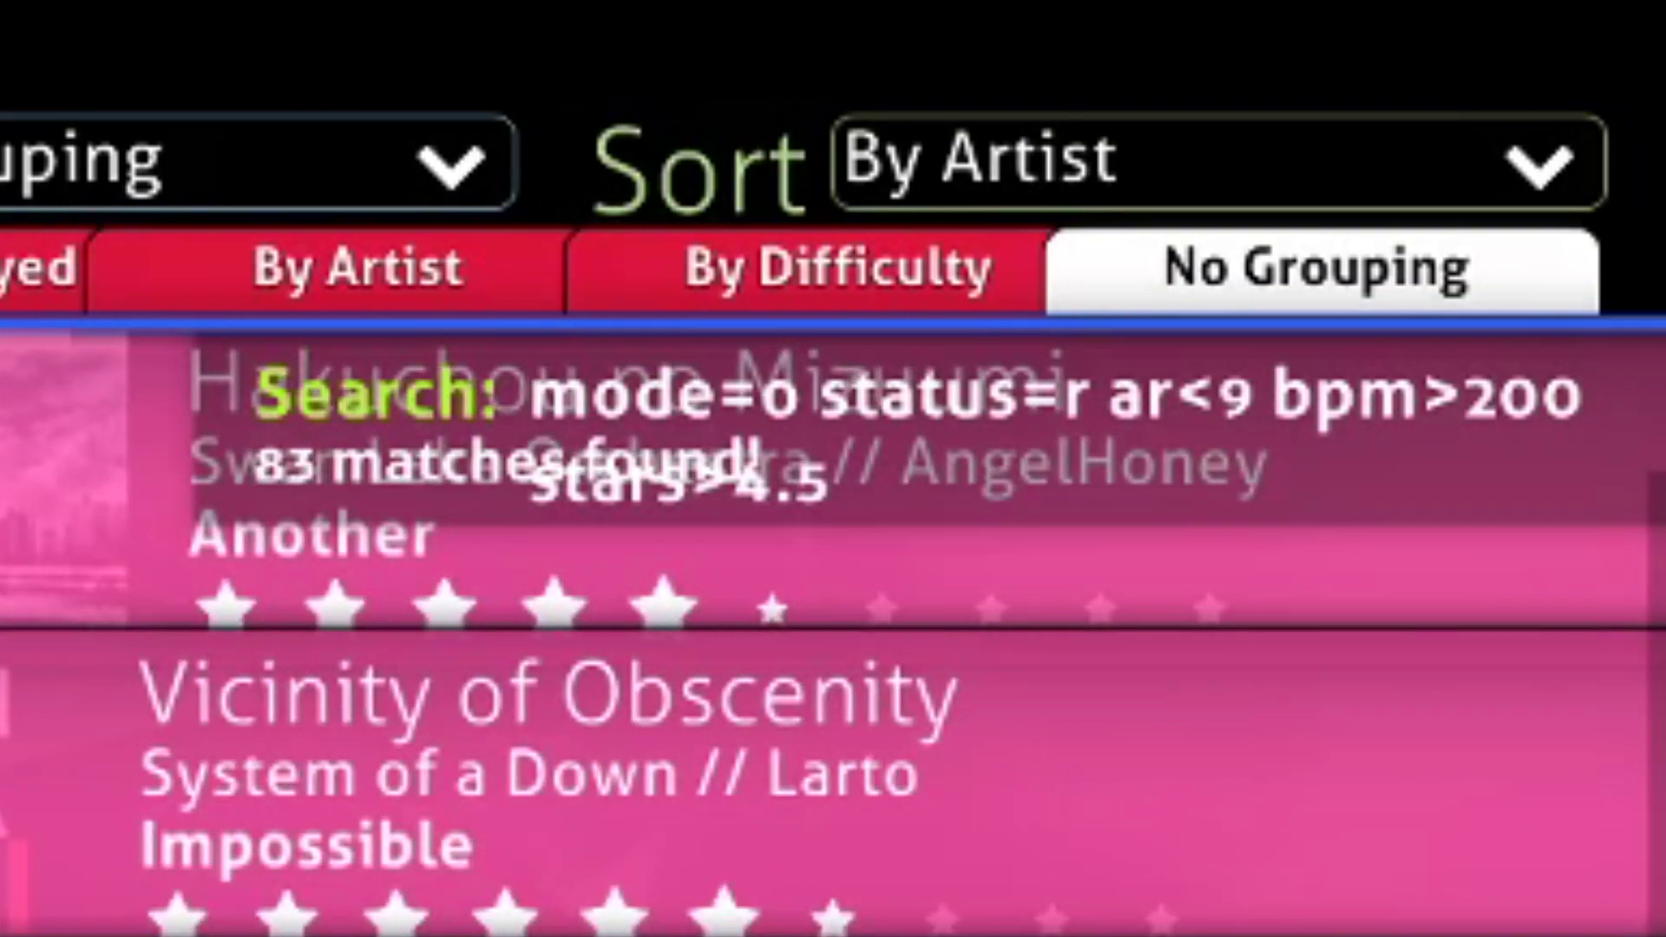
scroll(1414, 184, "down", 1)
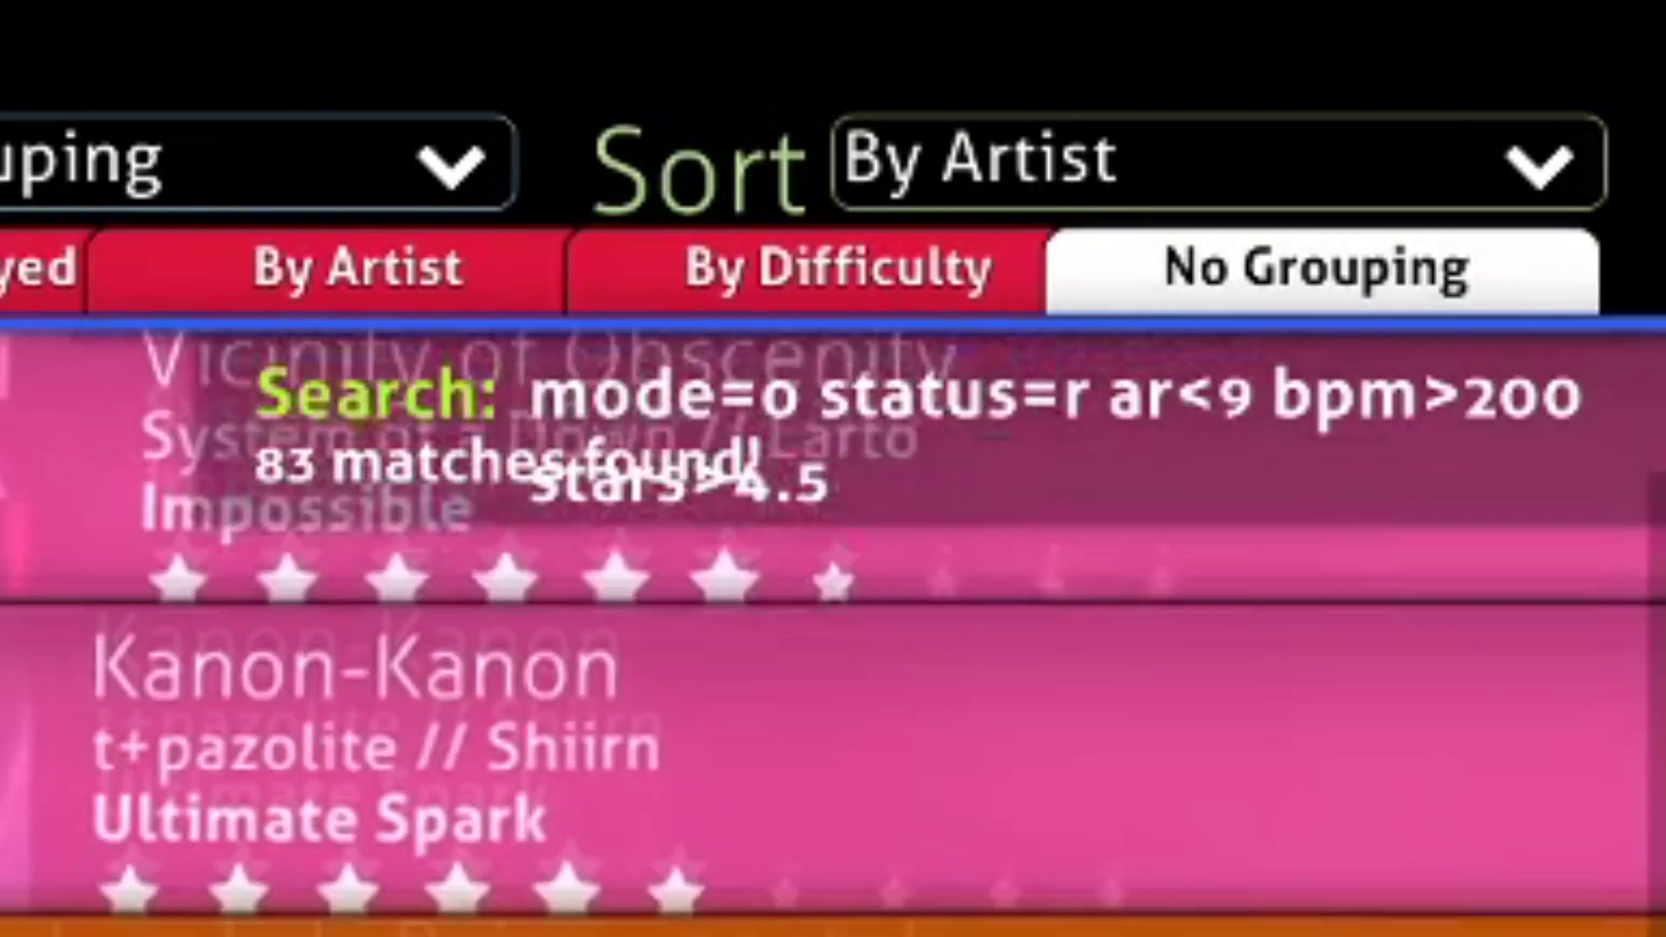
scroll(833, 634, "down", 1)
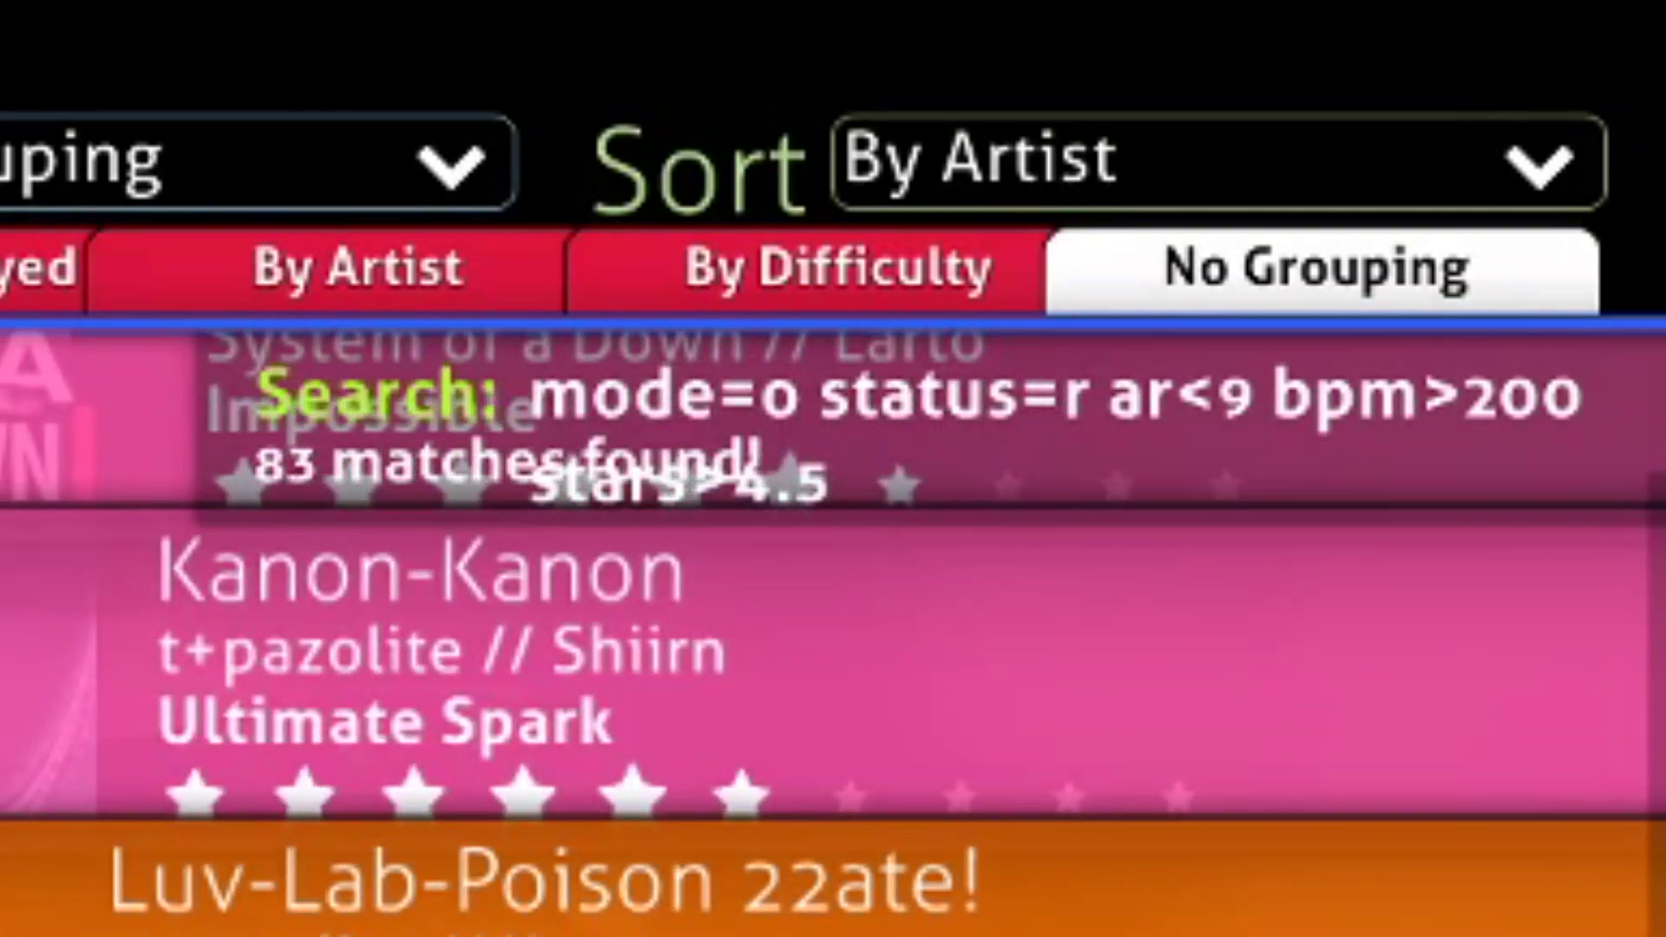